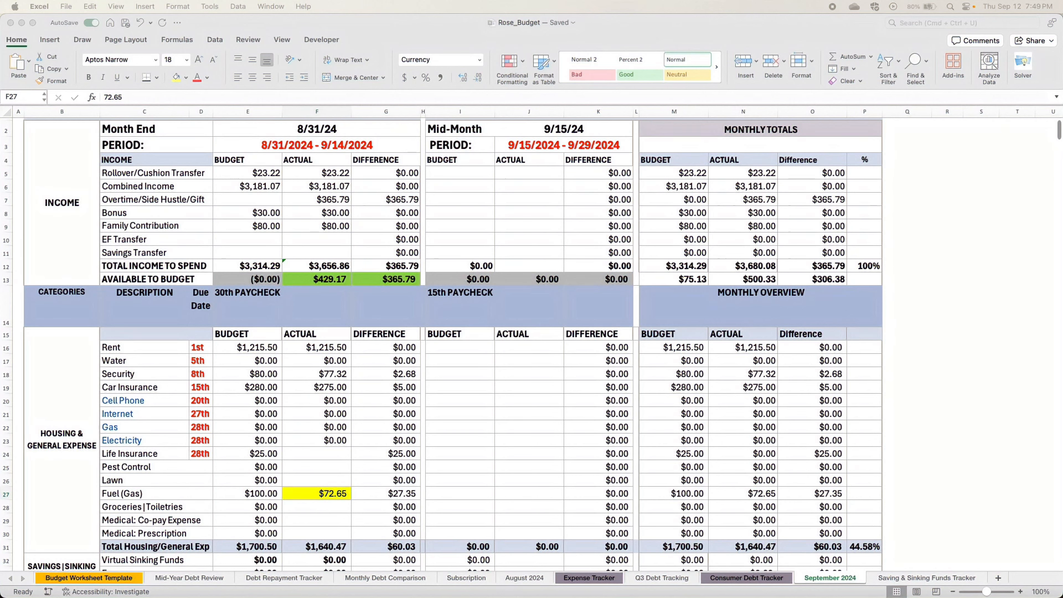
- Review the September 2024 budget from the income section down to the Subscription row
scroll(451, 294, "up", 1)
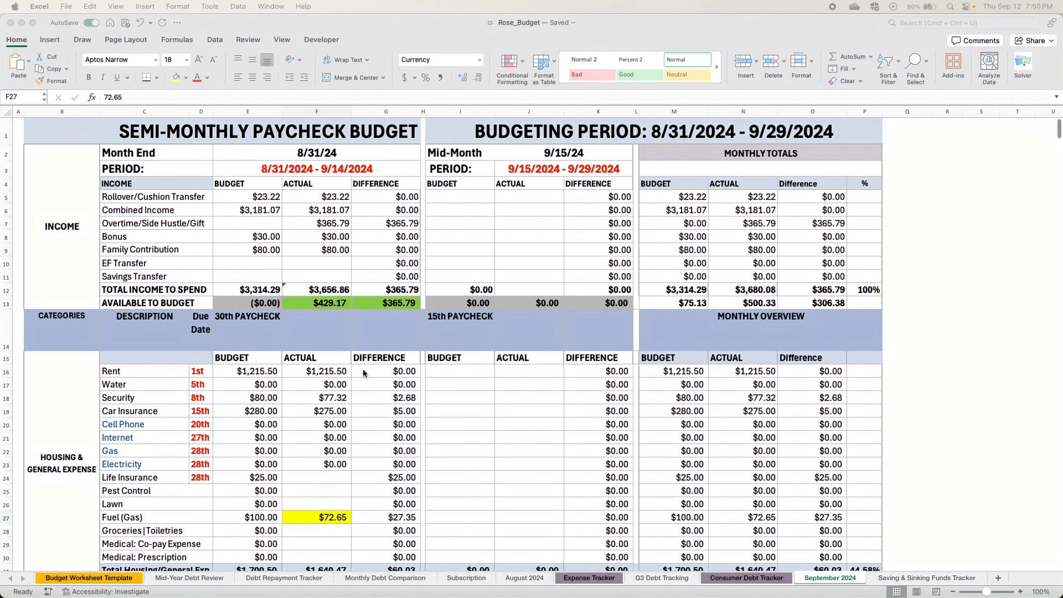
scroll(308, 375, "down", 5)
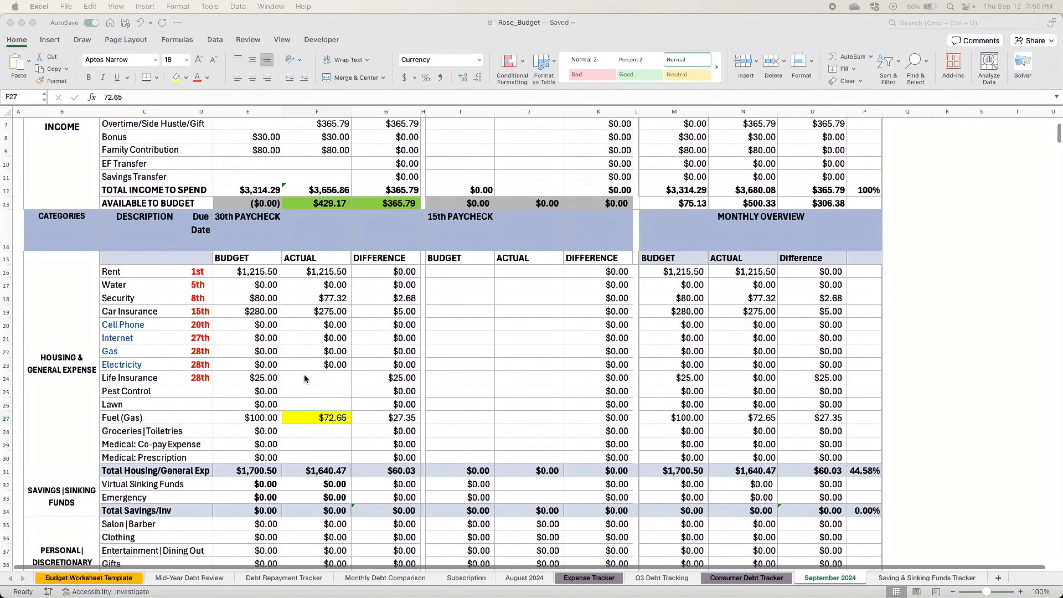
scroll(304, 378, "down", 4)
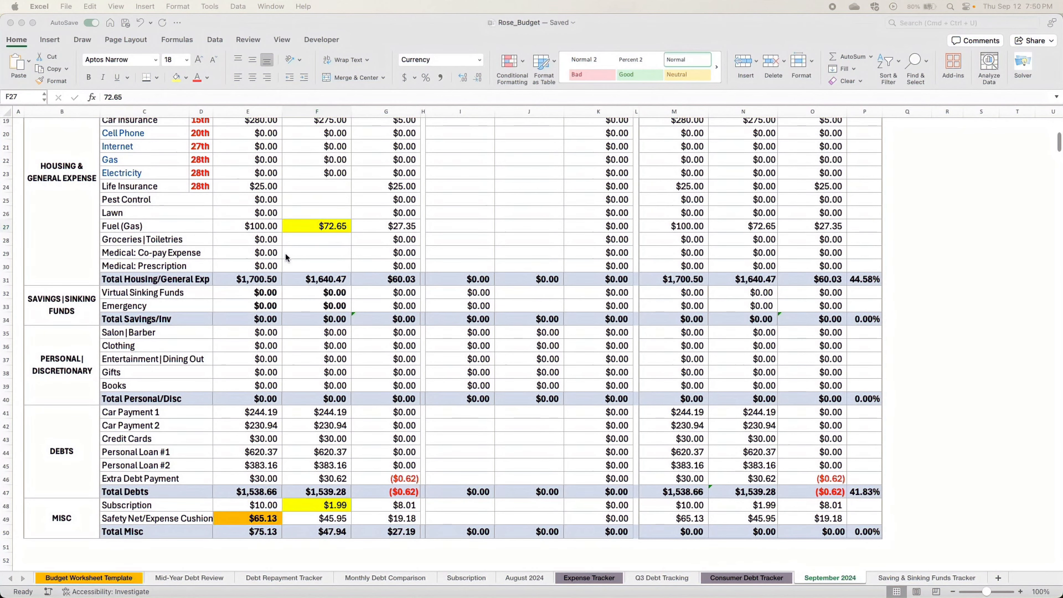
left_click(193, 228)
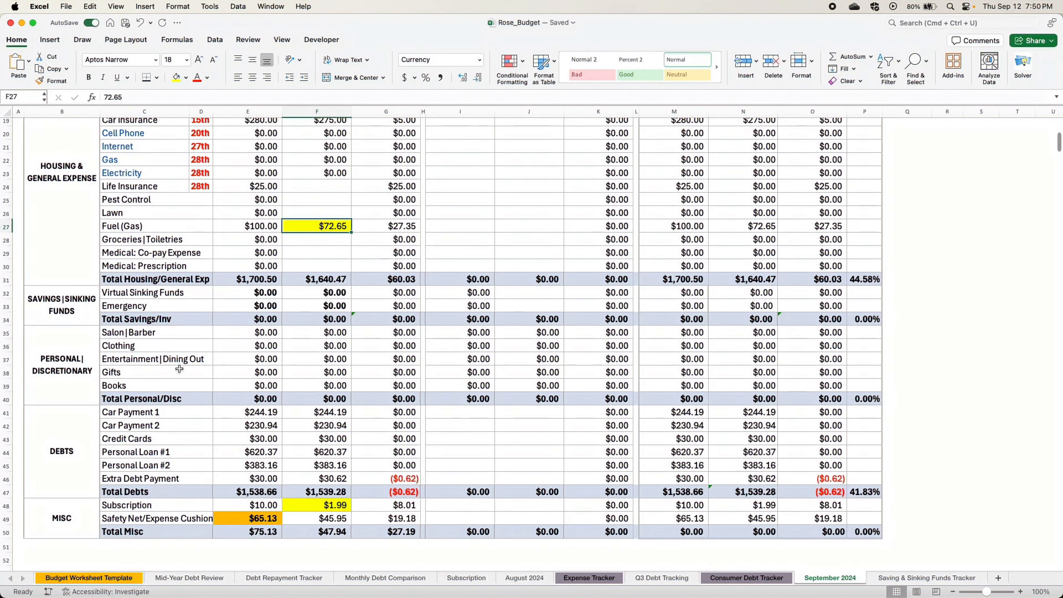
left_click(197, 506)
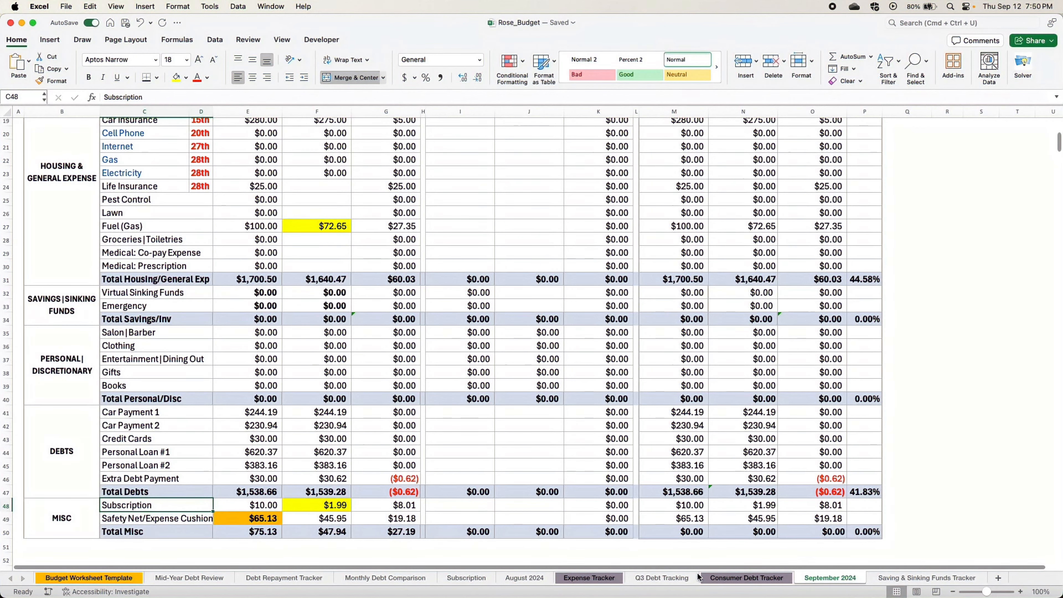
- Open the Expense Tracker sheet and check the dates, payees and amounts of the September 9 to 11 transactions
left_click(598, 581)
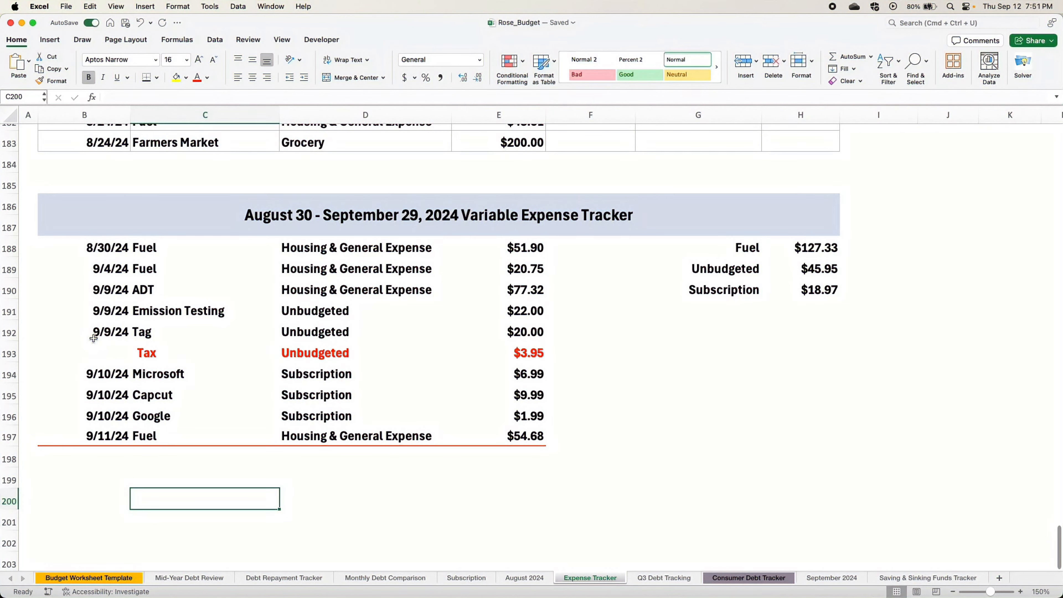
left_click(93, 335)
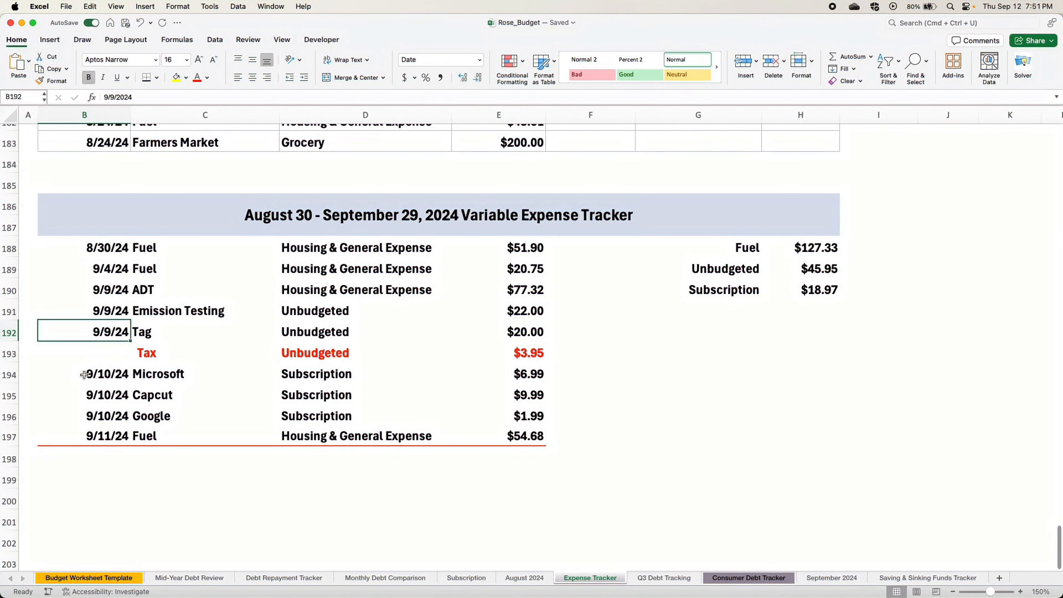
left_click(85, 375)
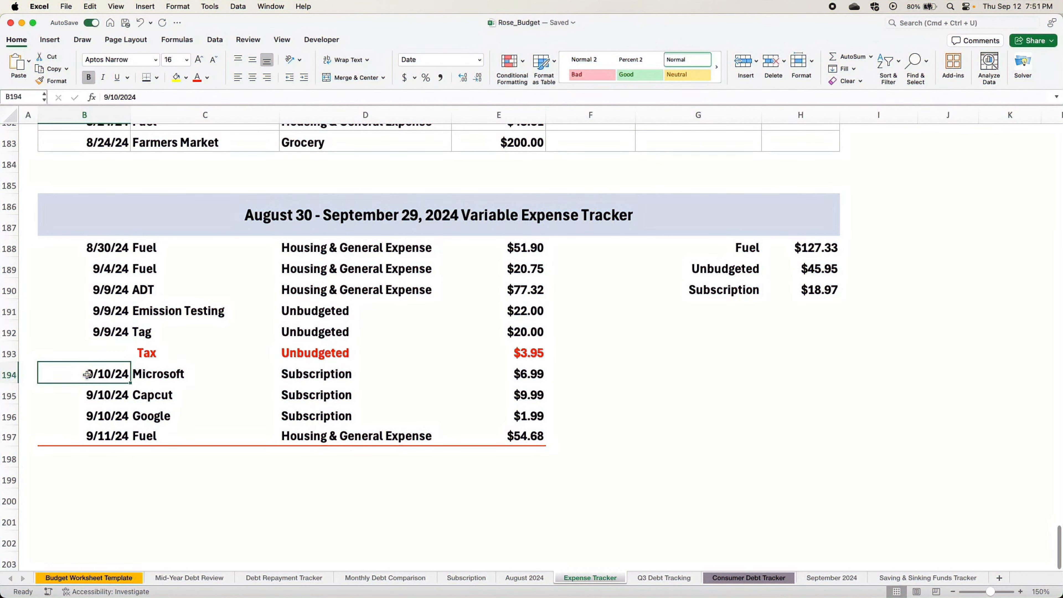
left_click(153, 379)
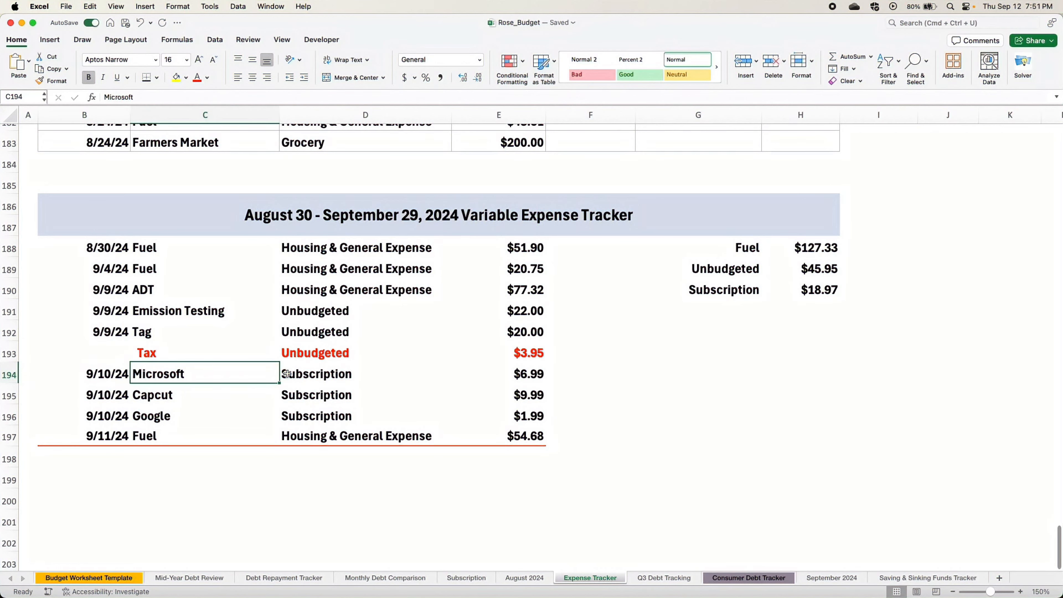
left_click(525, 379)
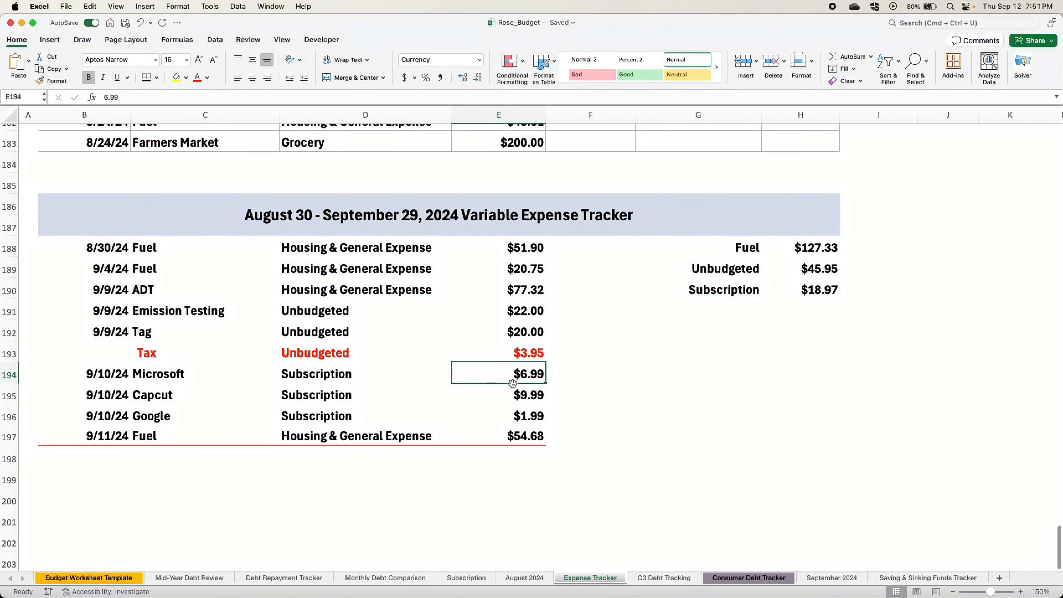
left_click(118, 395)
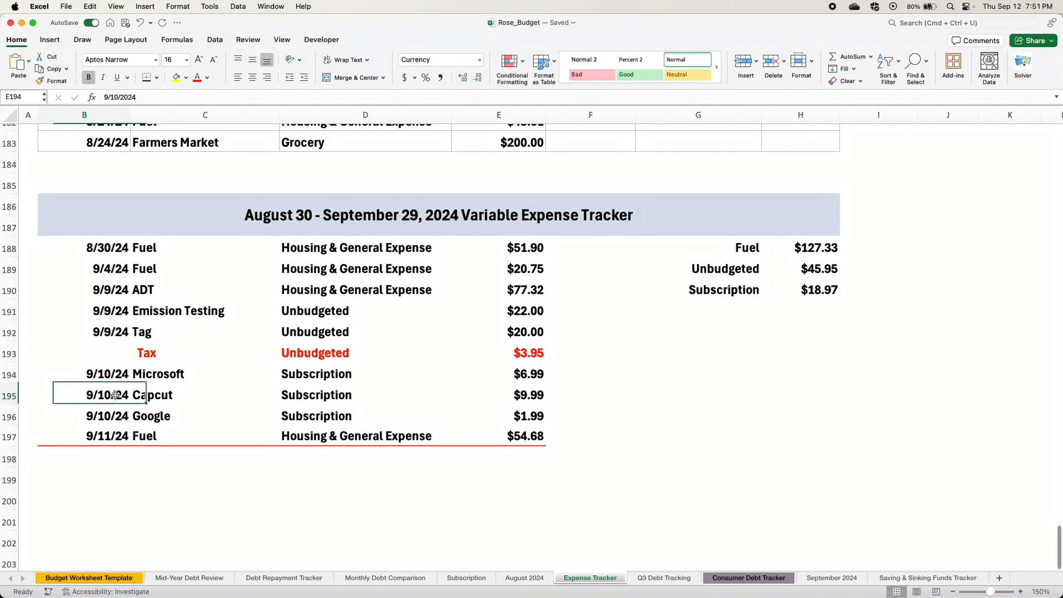
left_click(138, 396)
left_click(514, 399)
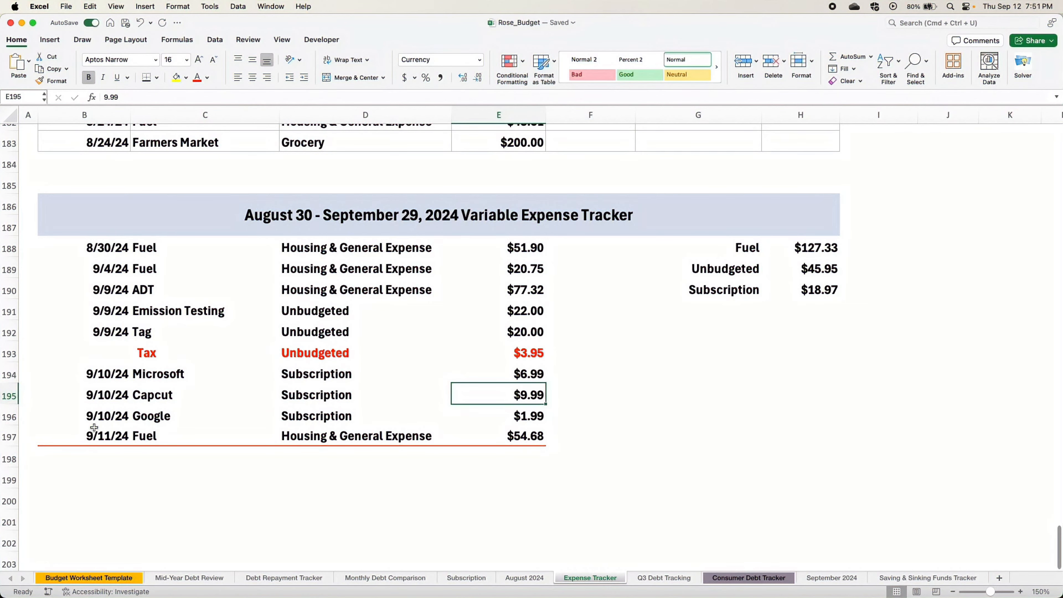
left_click(95, 418)
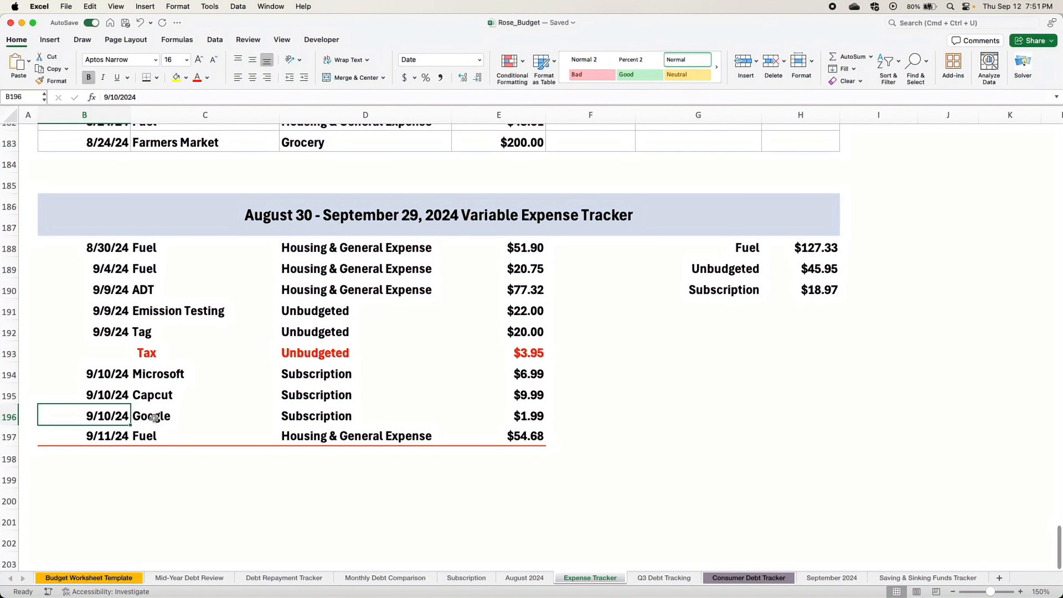
left_click(526, 415)
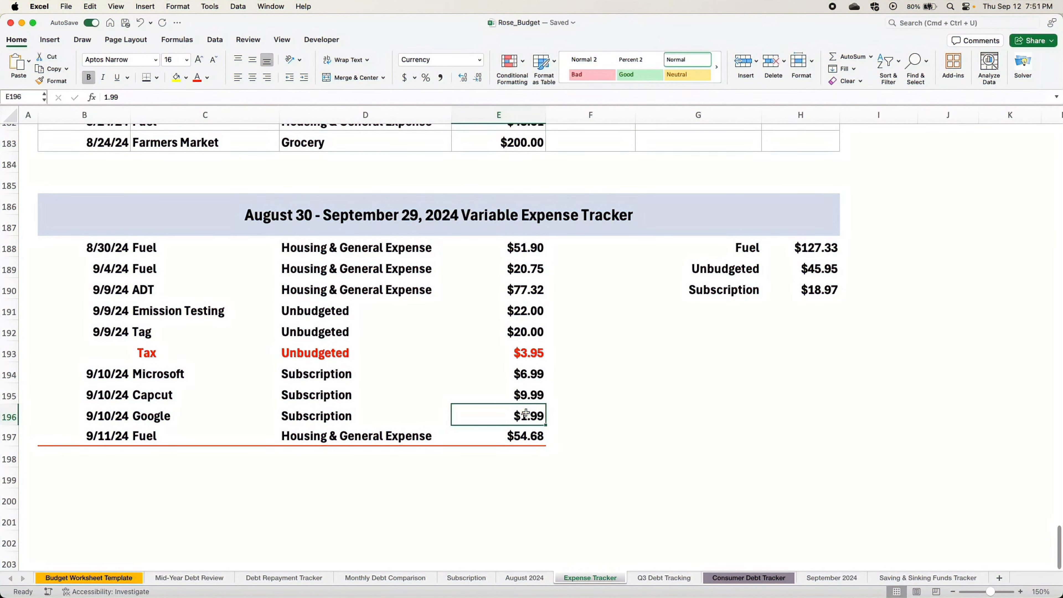
left_click(100, 437)
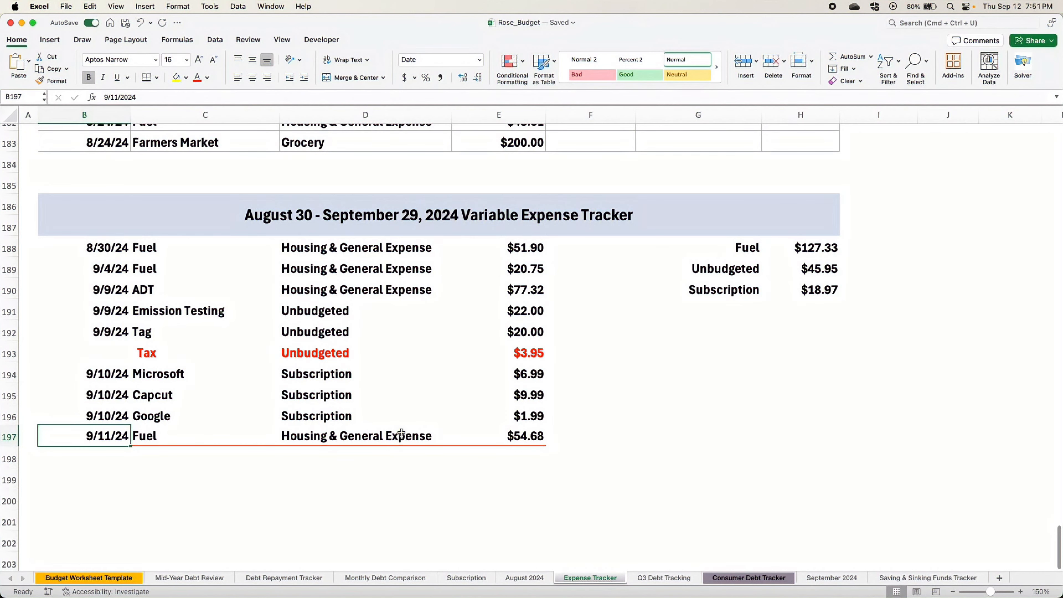
left_click(519, 438)
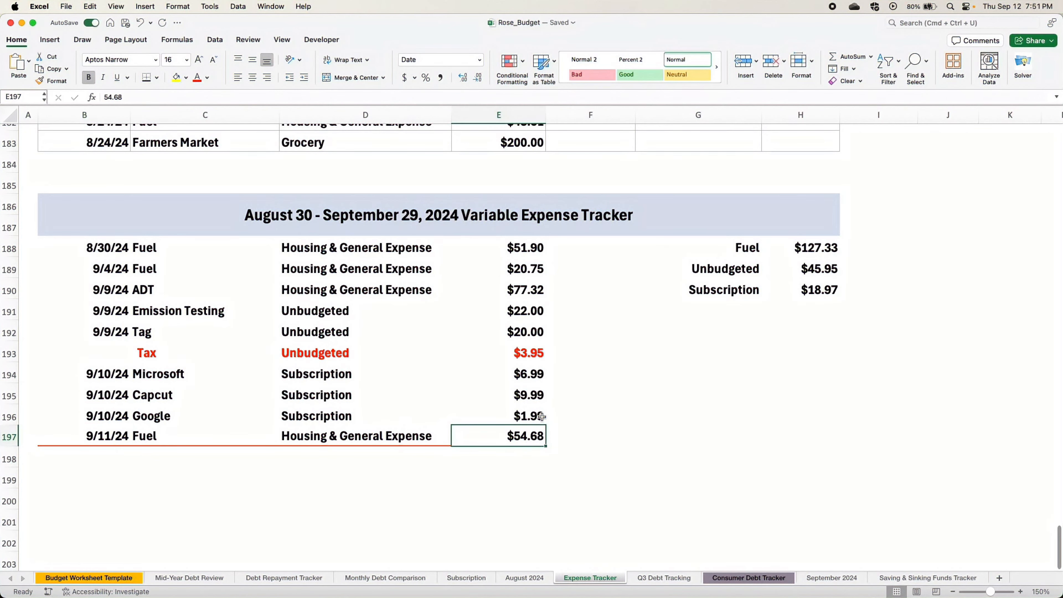
- Examine the Fuel, Unbudgeted and Subscription totals and inspect the SUMIF formula behind the Fuel total
left_click(754, 419)
left_click_drag(791, 247, 795, 281)
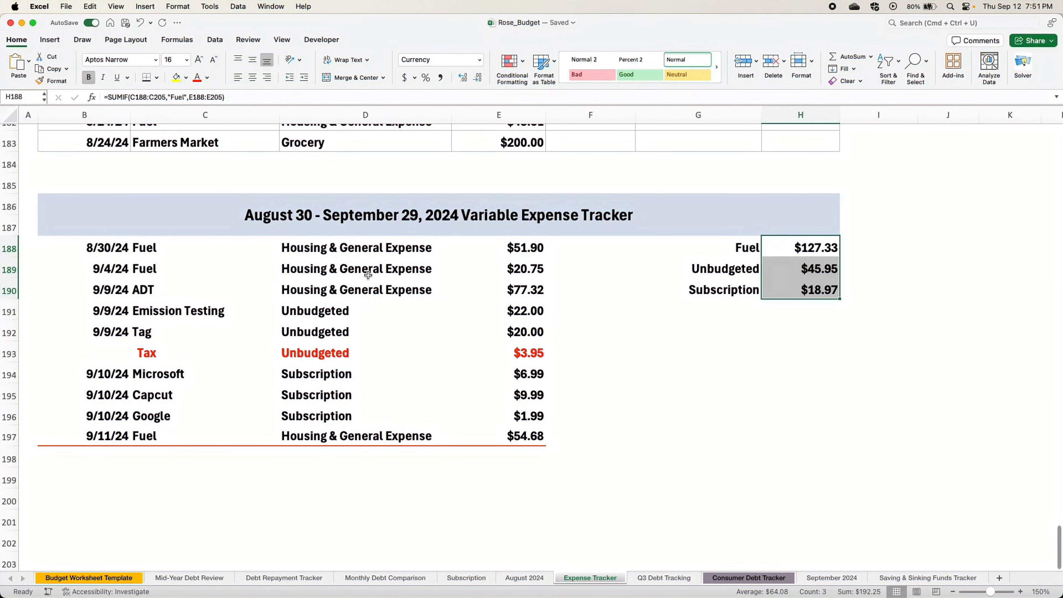
left_click(714, 392)
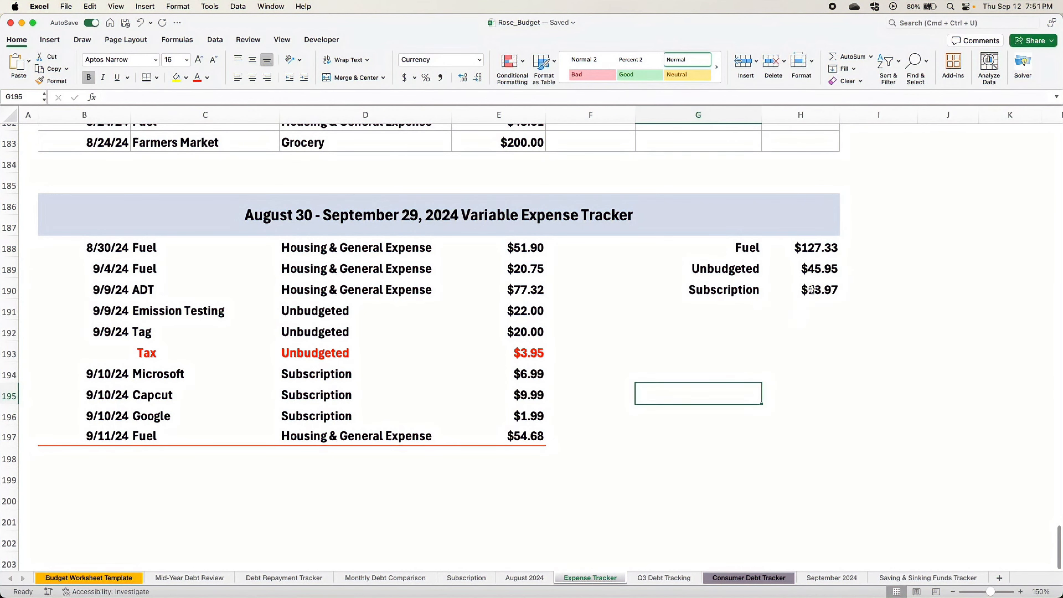
left_click(813, 248)
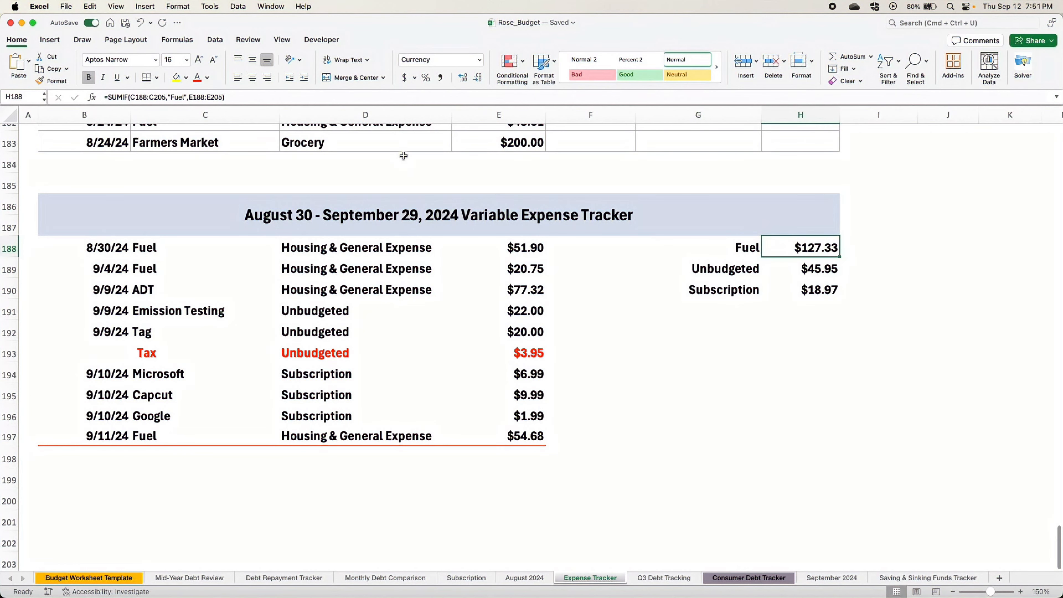
key("ctrl+u")
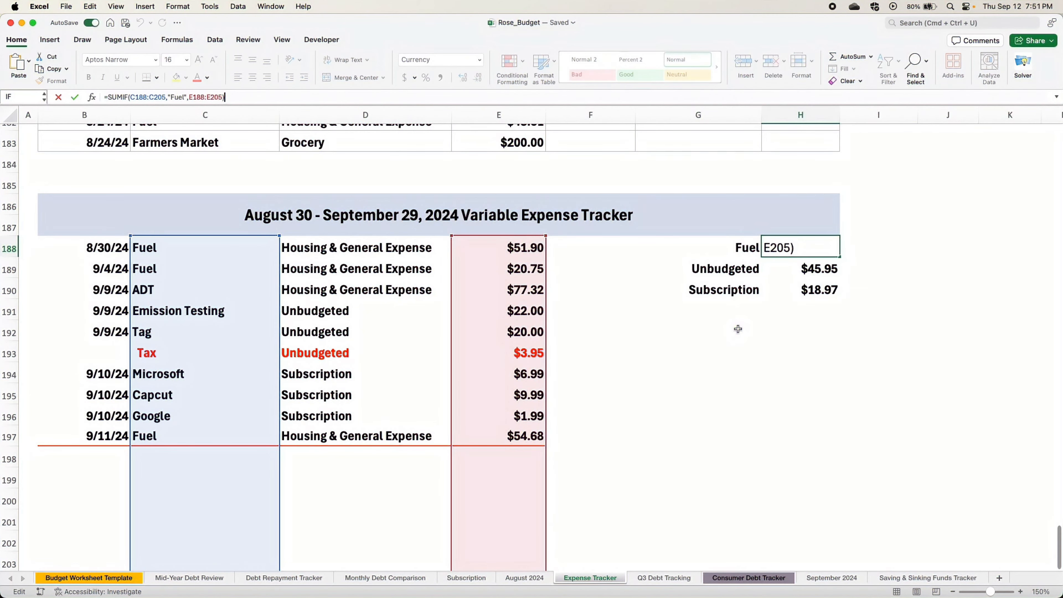
key("Return")
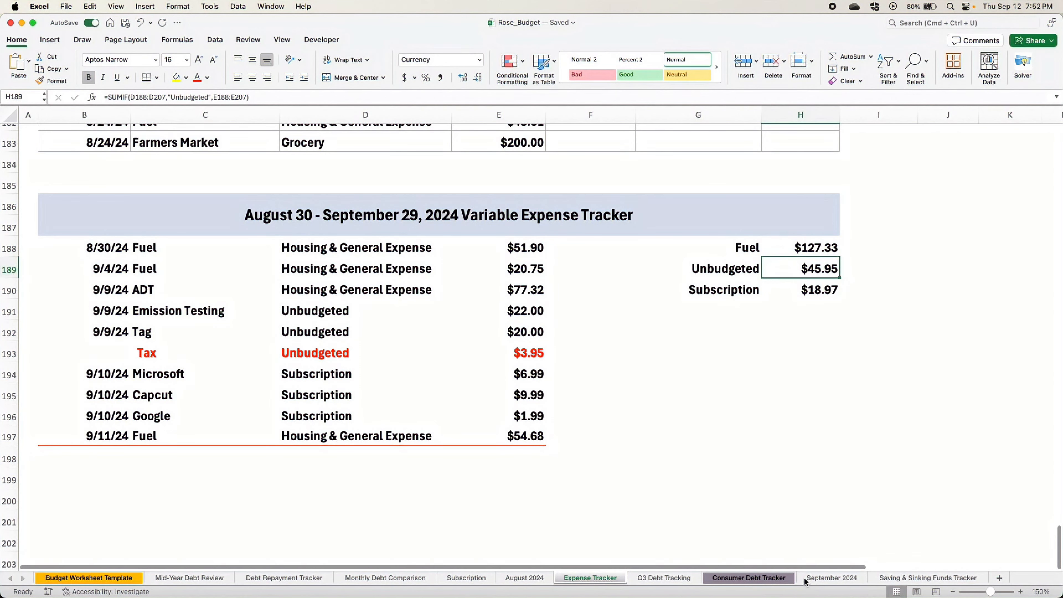
- Remove the yellow fill from the Fuel (Gas) and Subscription actual amounts on the September 2024 sheet
left_click(815, 580)
left_click(316, 228)
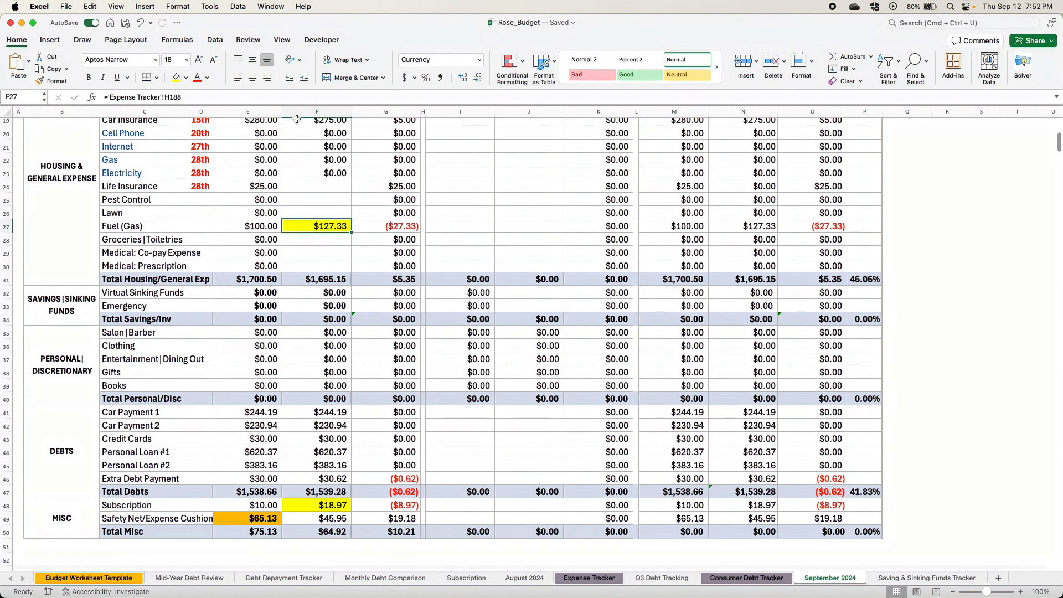
left_click(185, 78)
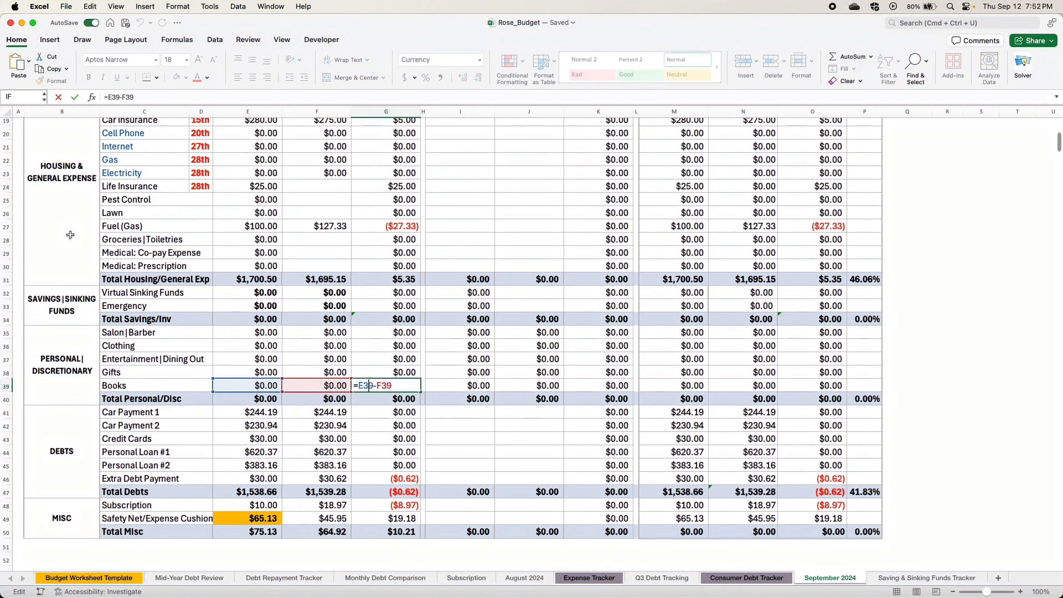
left_click(19, 226)
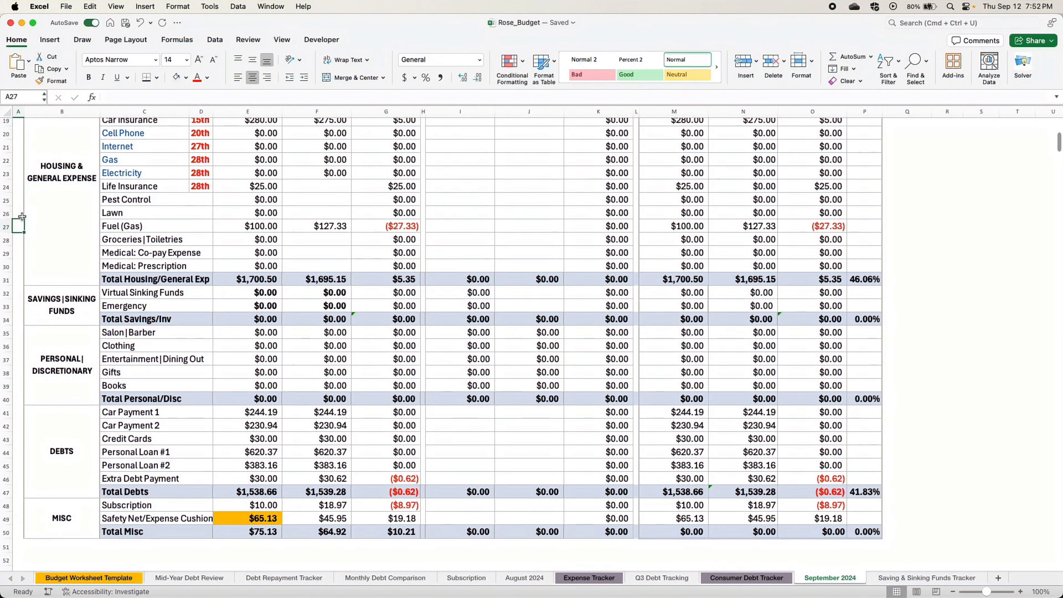
- Examine the Fuel (Gas) row, the expense sections and the month-end actual Available to Budget amount
left_click(4, 226)
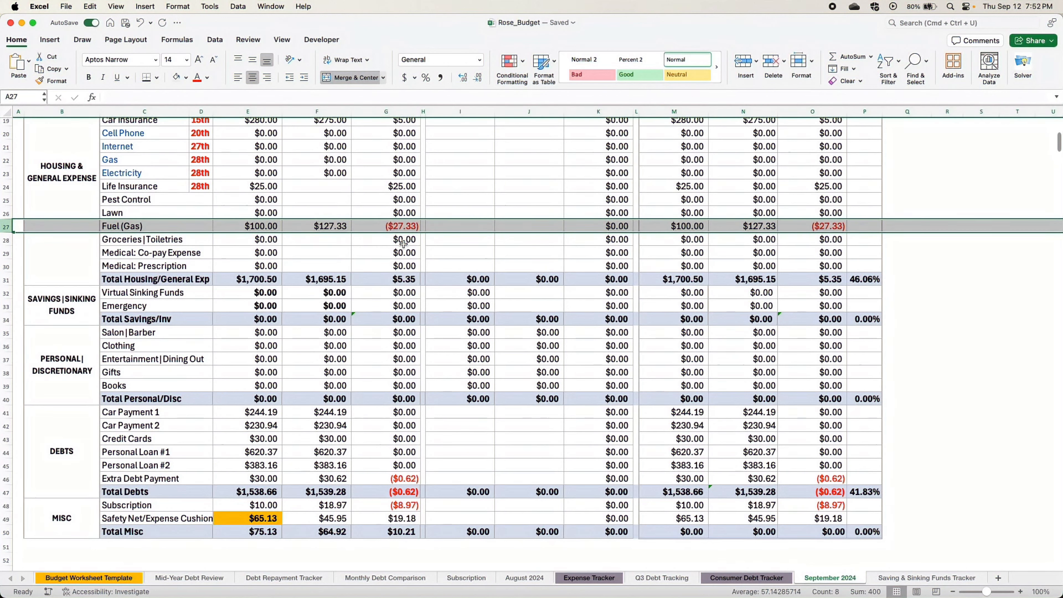
left_click(329, 253)
scroll(329, 253, "down", 1)
scroll(309, 323, "up", 6)
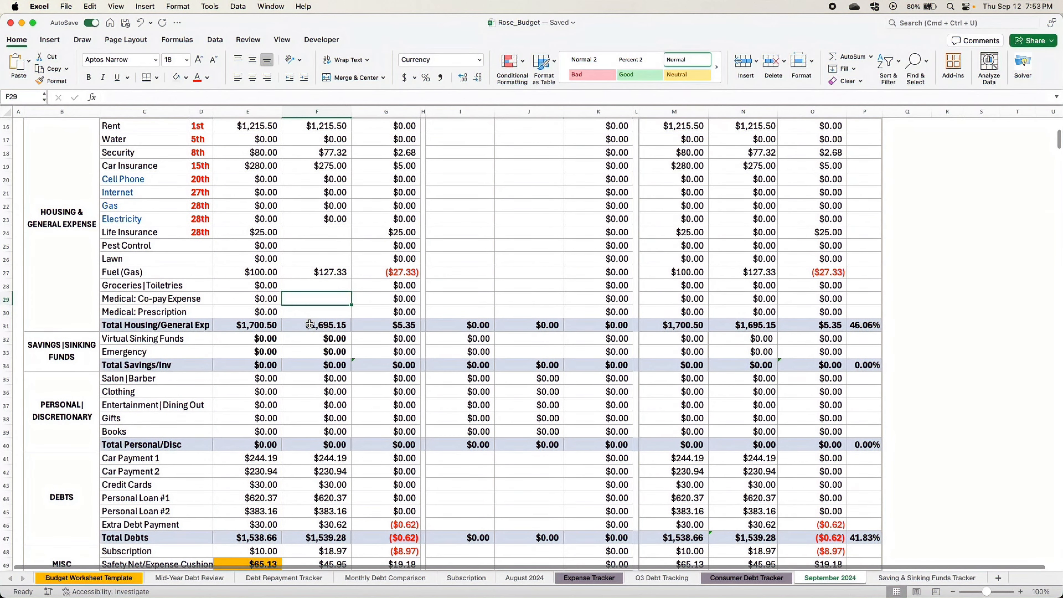
scroll(310, 324, "up", 1)
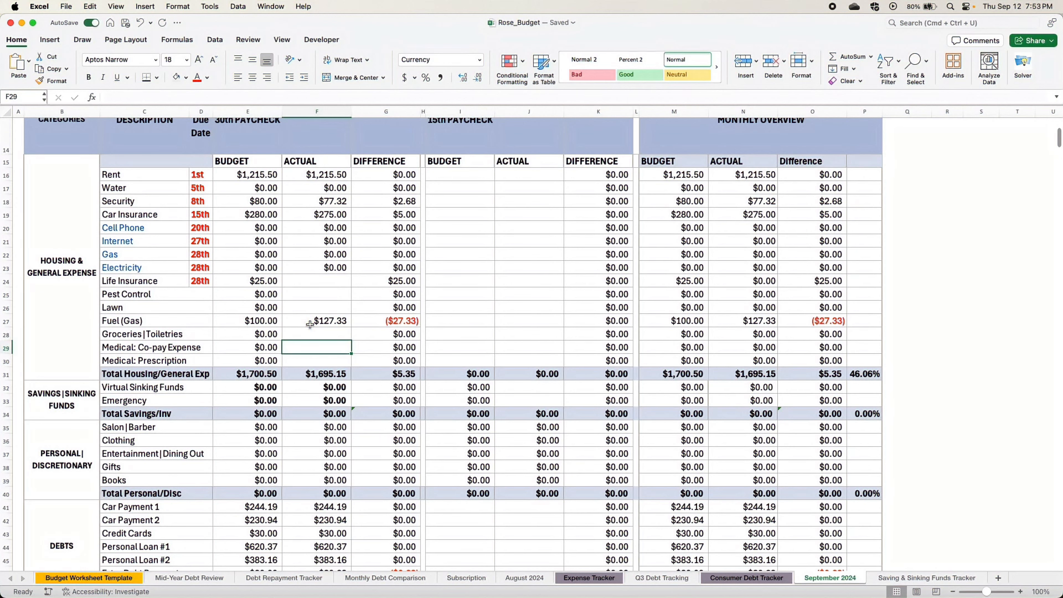
scroll(400, 279, "up", 5)
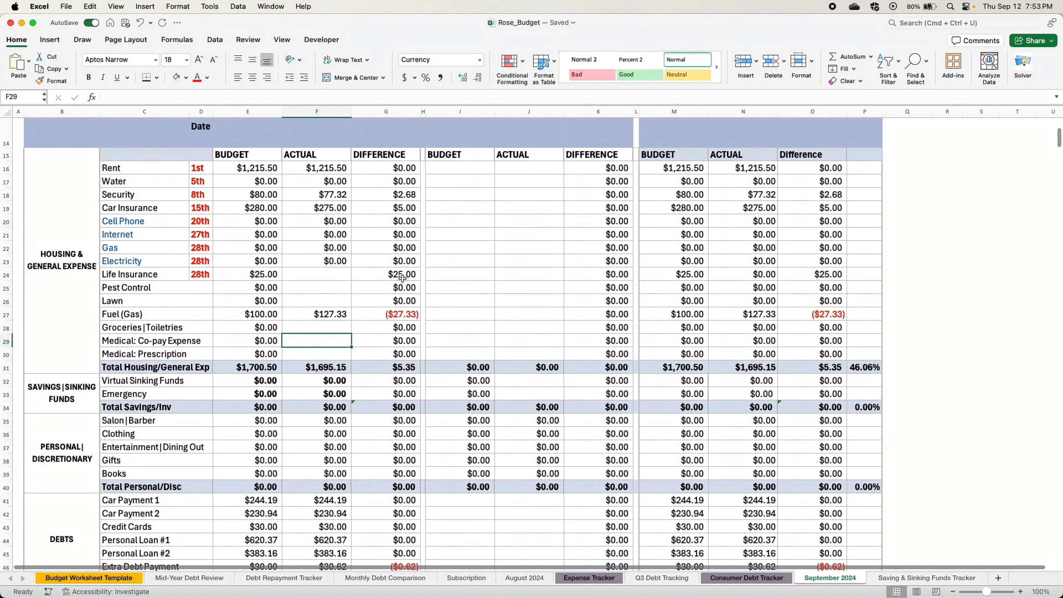
scroll(387, 261, "up", 2)
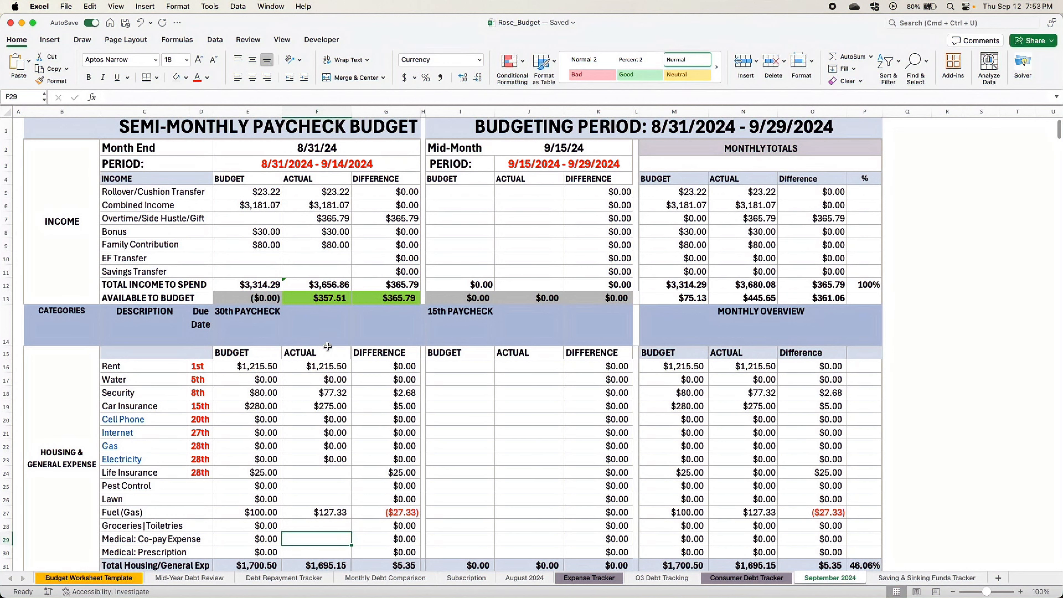
left_click(314, 299)
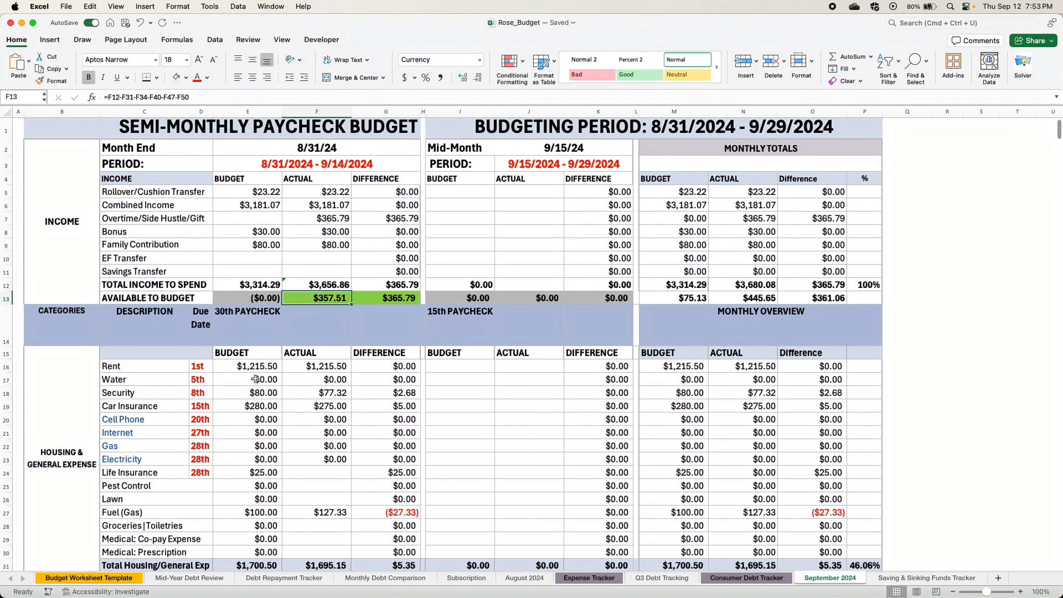
- Enter 360.51 as the mid-month budget for Rollover/Cushion Transfer
left_click(187, 196)
left_click(482, 192)
type("360.51")
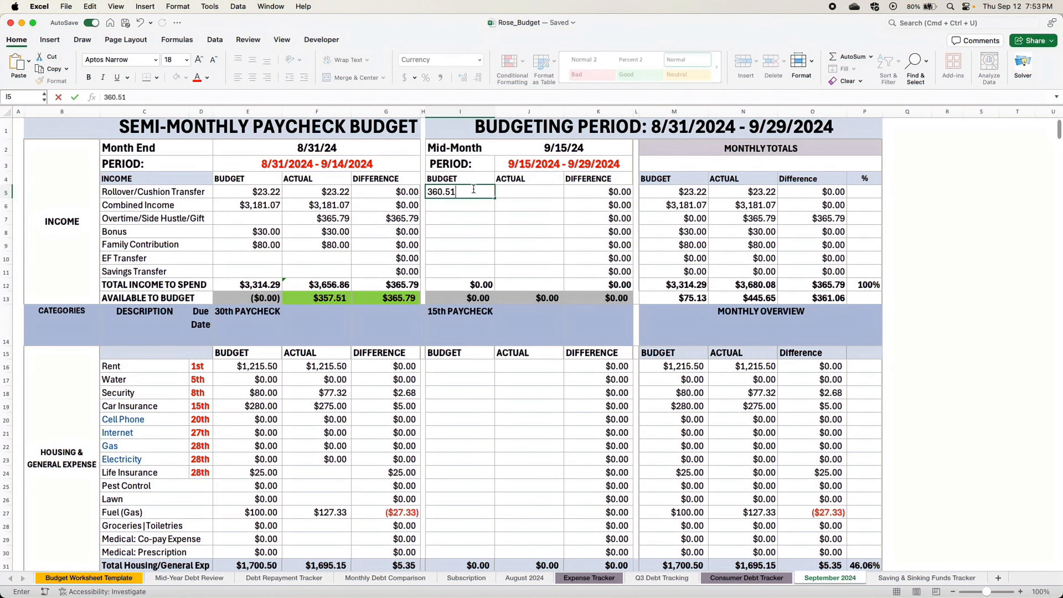
left_click(528, 446)
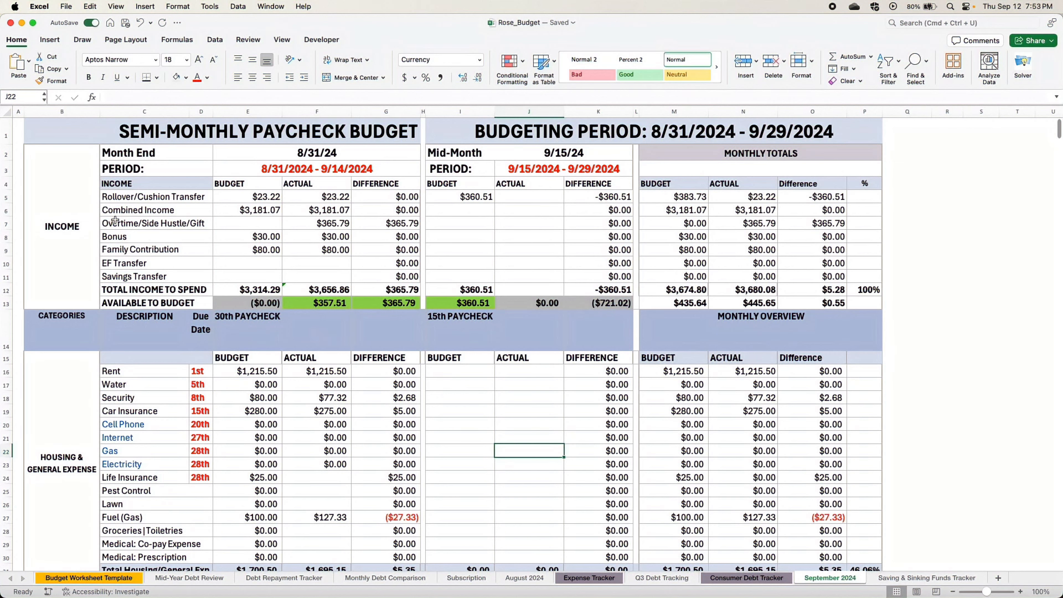
- Enter 3412.87 as the mid-month budget for Combined Income
left_click(122, 211)
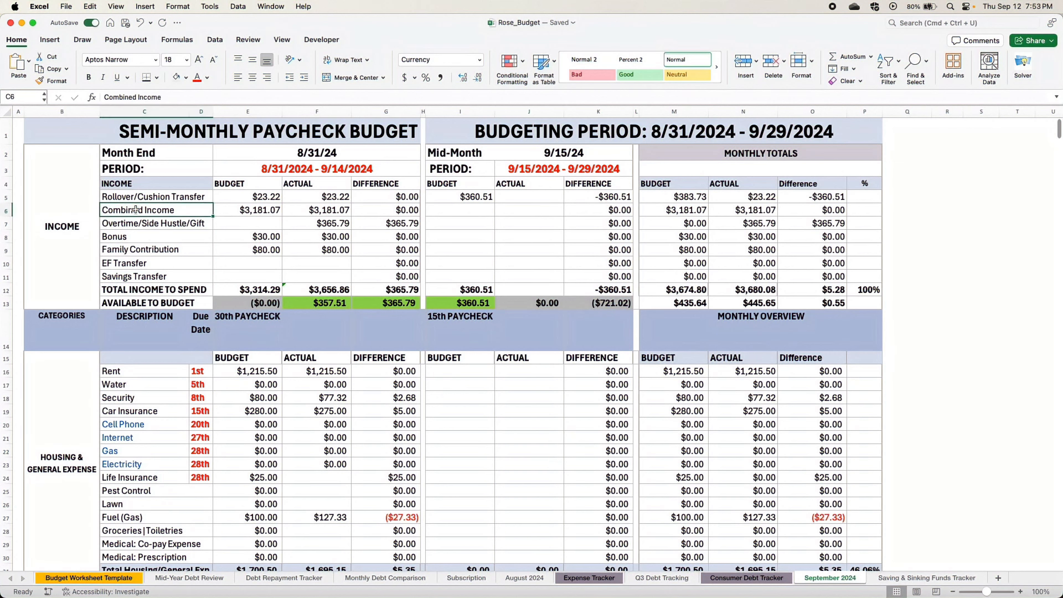
left_click(461, 211)
type("3")
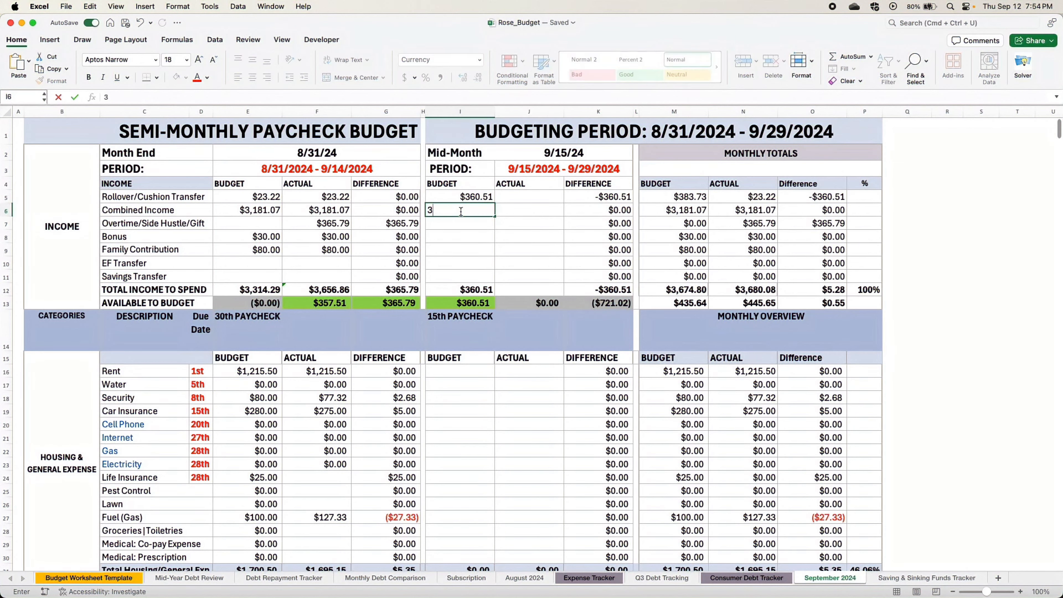
type("412.87")
left_click(460, 224)
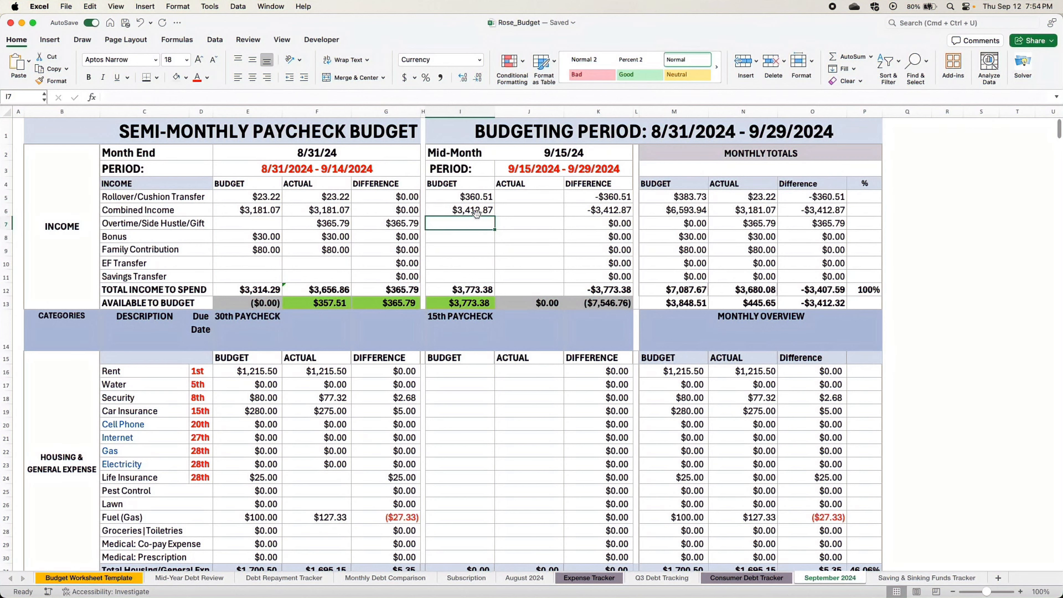
- Enter mid-month income budgets of 951 for Overtime/Side Hustle/Gift, 0 for Bonus and 600 for Family Contribution
type("951")
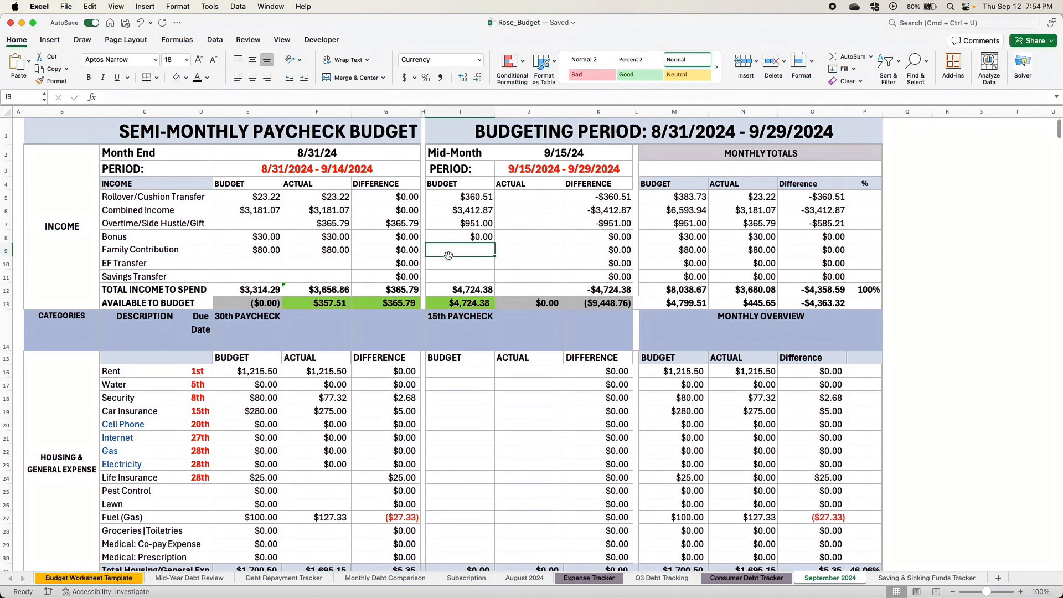
type("600")
key("Return")
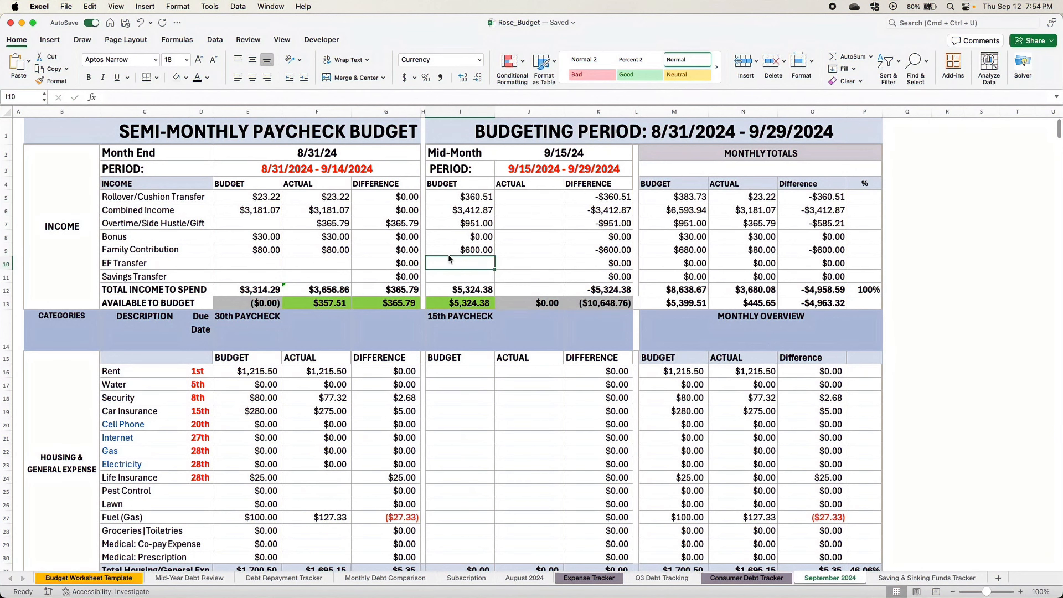
- Enter 0 as the mid-month budget for both EF Transfer and Savings Transfer
type("0")
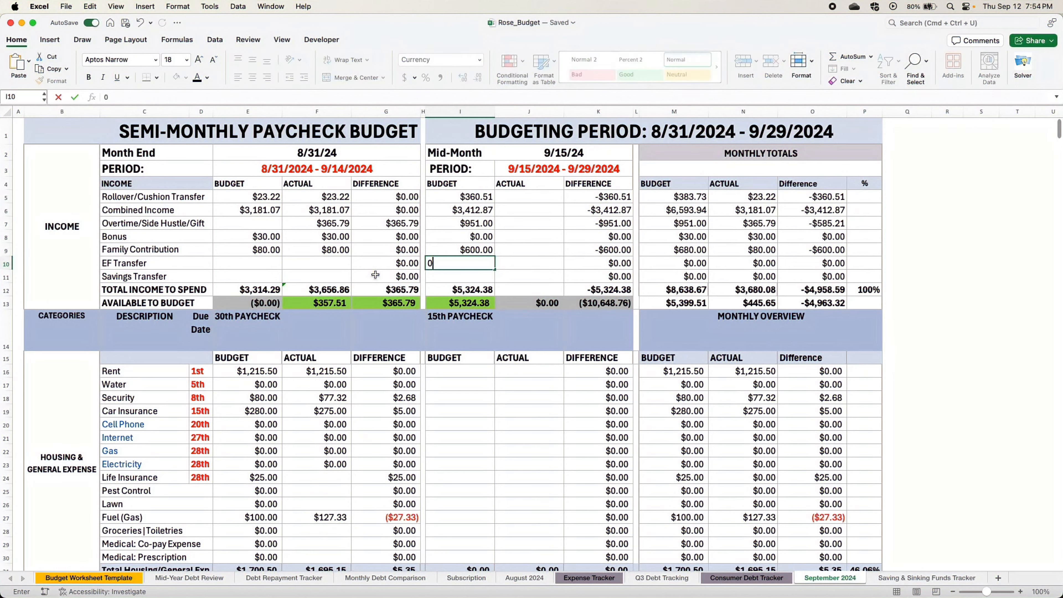
key("Return")
type("0")
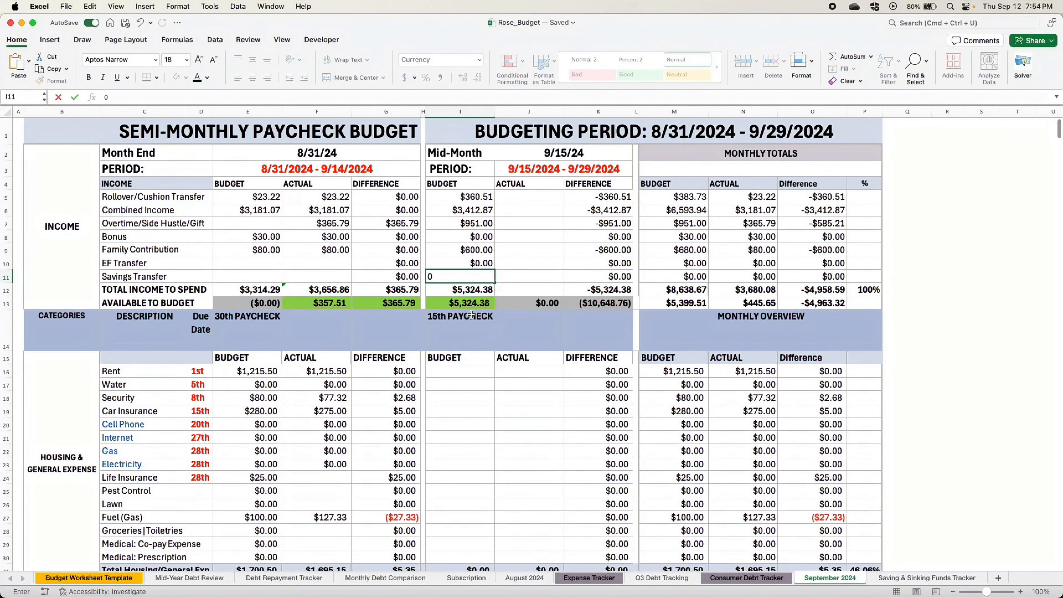
left_click(457, 425)
- Enter 0 as the month-end (30th paycheck) actual amount for Life Insurance
scroll(453, 351, "down", 3)
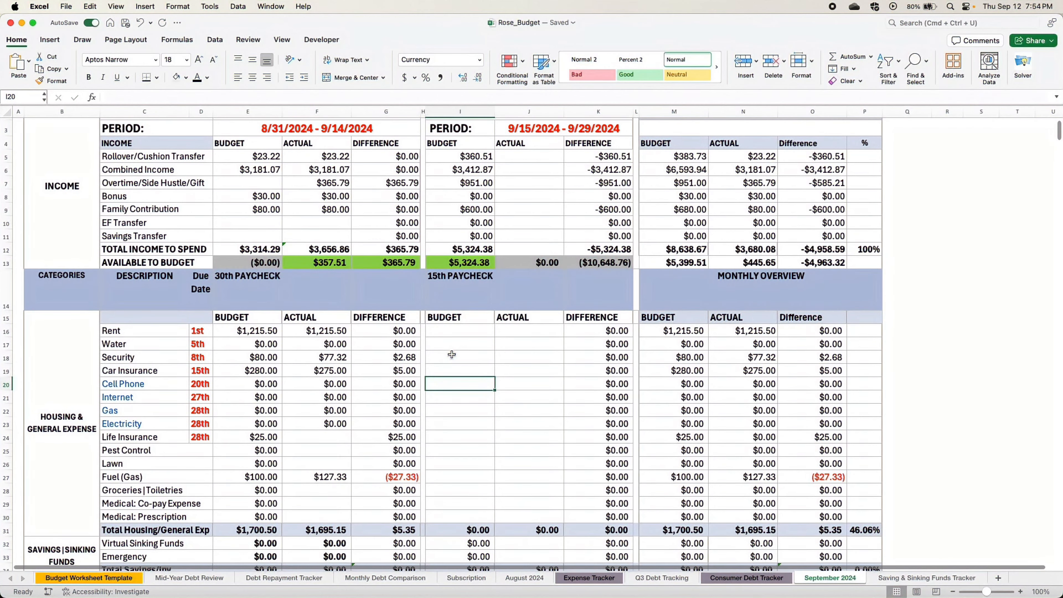
left_click(445, 262)
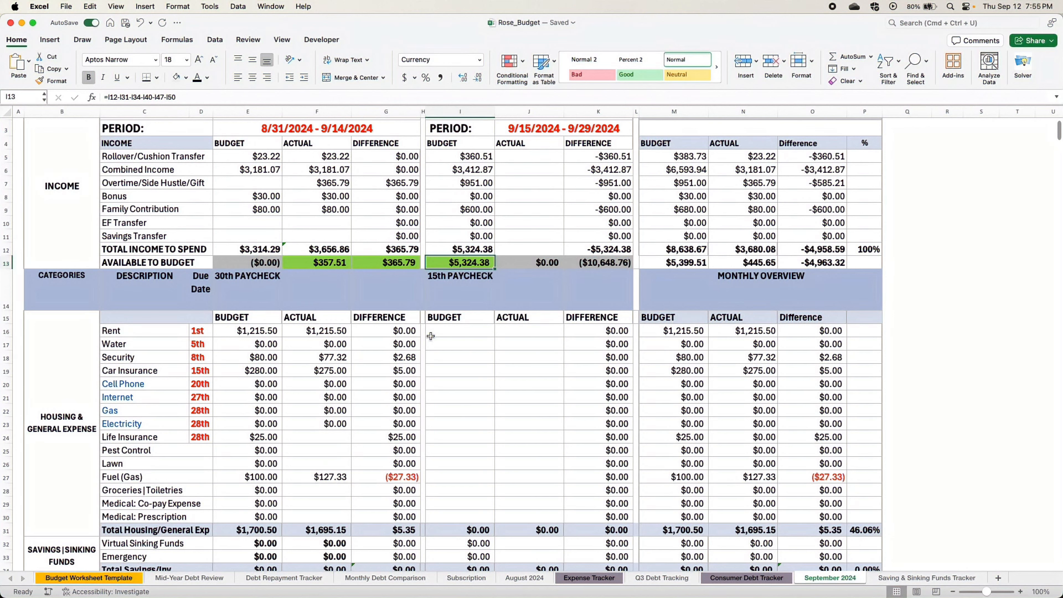
left_click(180, 436)
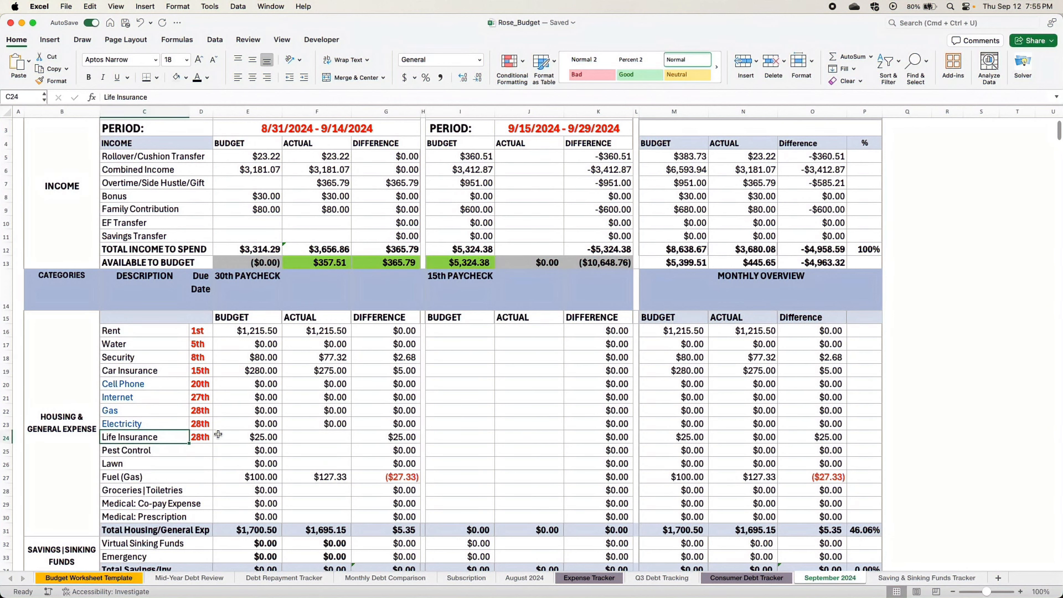
left_click(250, 438)
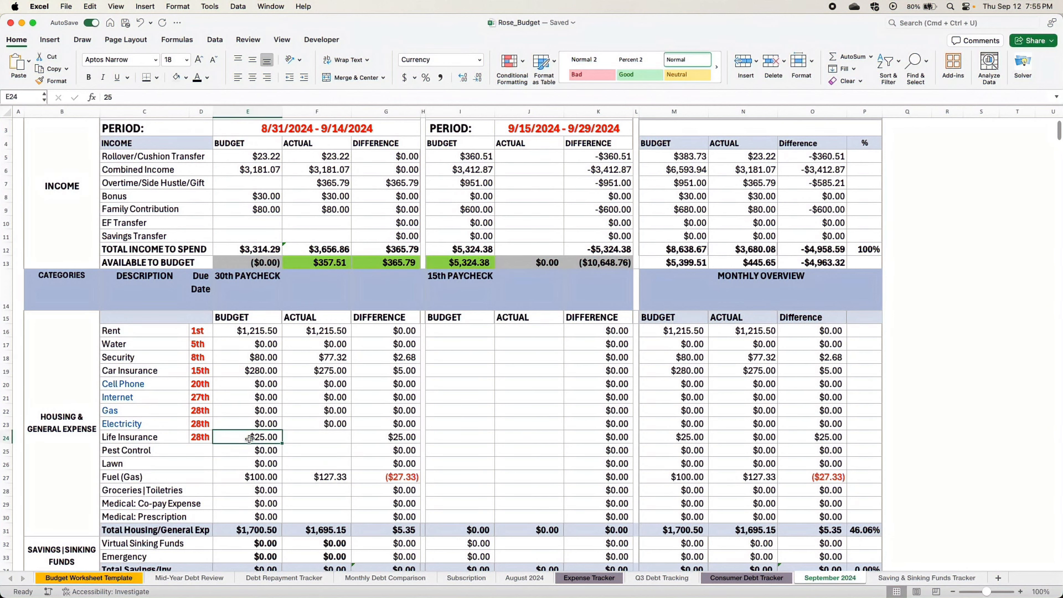
left_click(316, 436)
type("0")
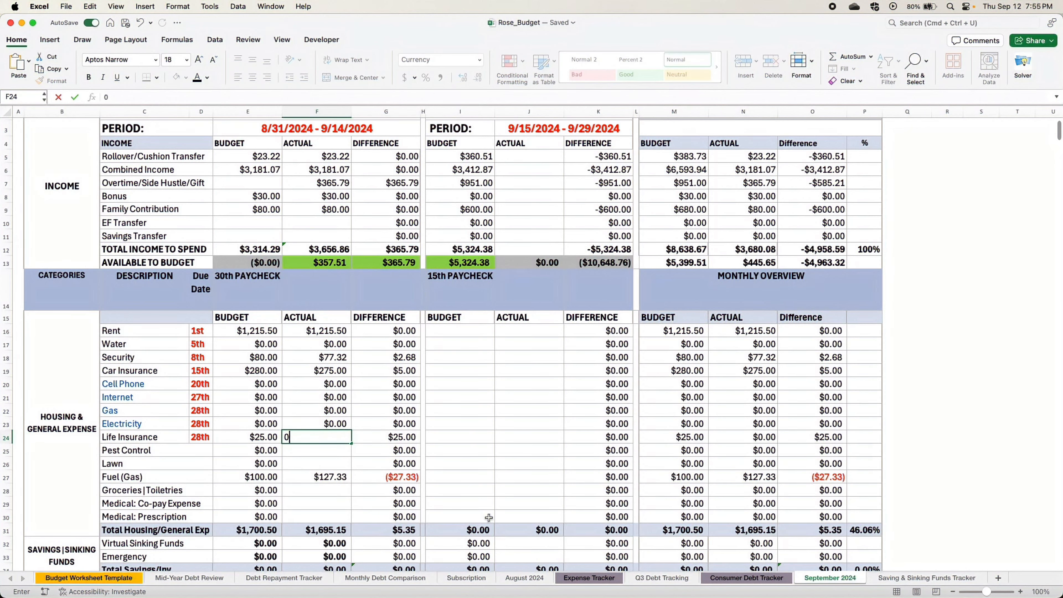
left_click(529, 451)
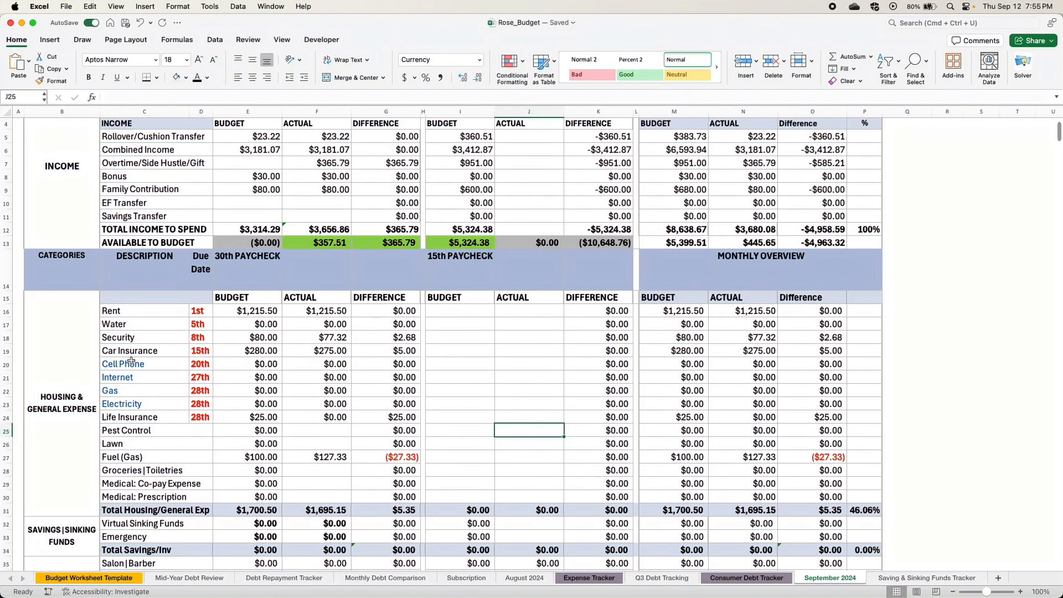
- Examine the expense categories from Housing & General Expense through Misc and the mid-month Available to Budget amount
scroll(129, 367, "down", 5)
scroll(223, 374, "down", 1)
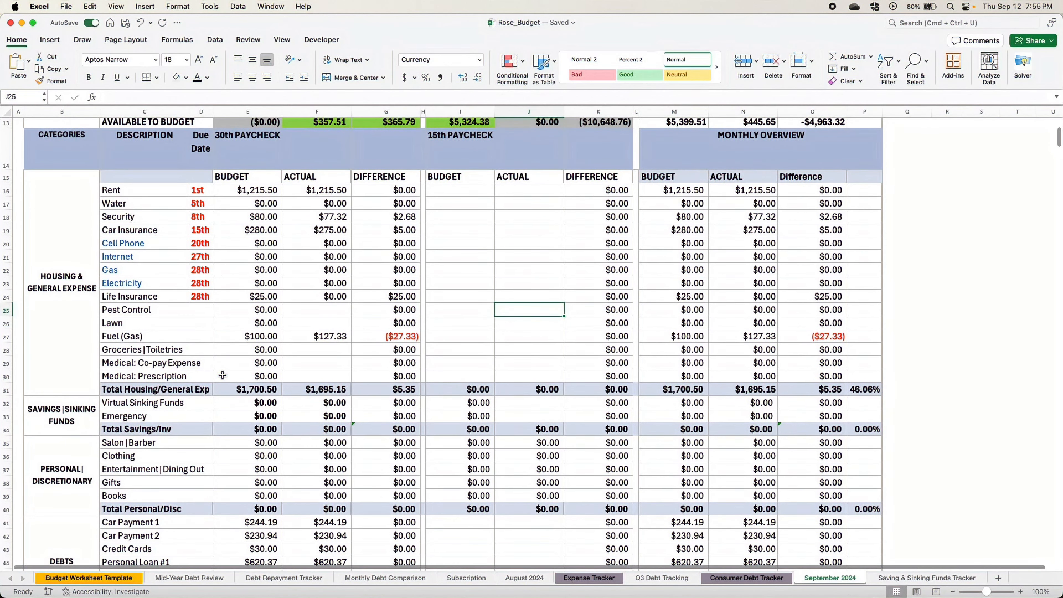
left_click(58, 289)
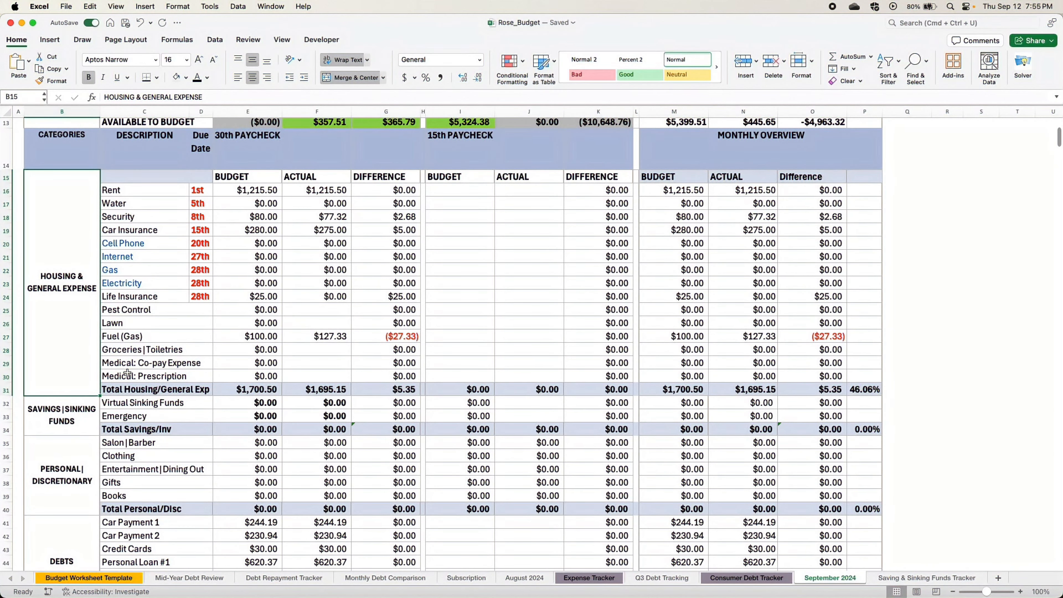
scroll(280, 400, "down", 1)
scroll(281, 400, "down", 5)
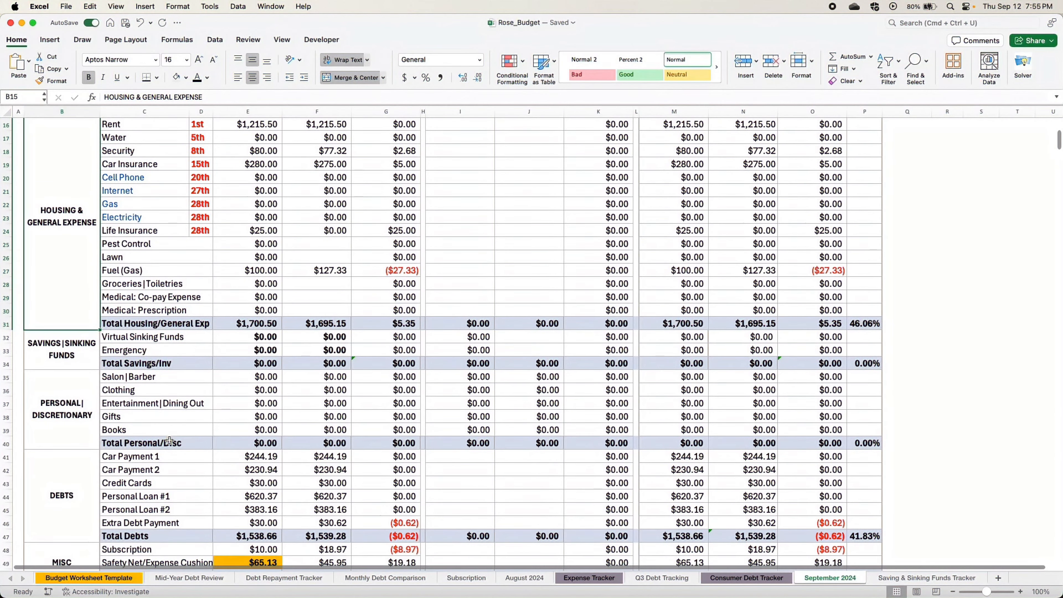
left_click(57, 517)
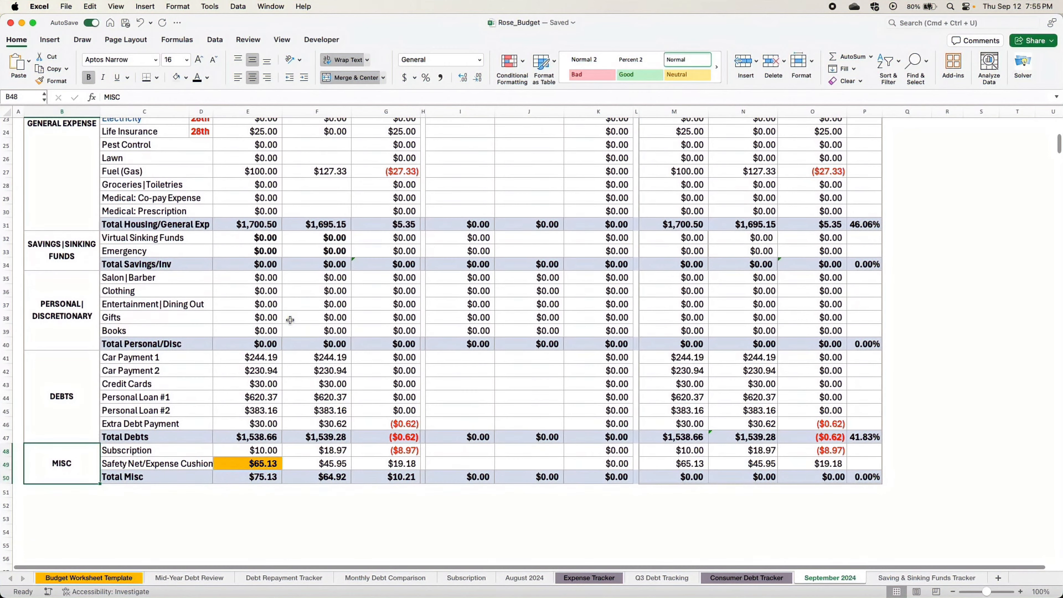
scroll(465, 270, "up", 10)
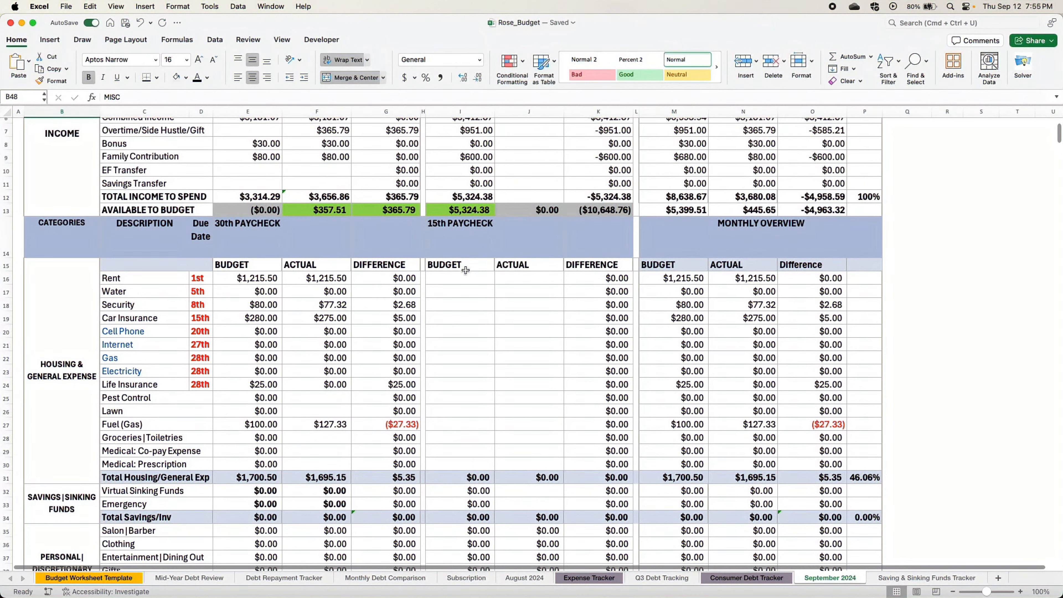
left_click(466, 210)
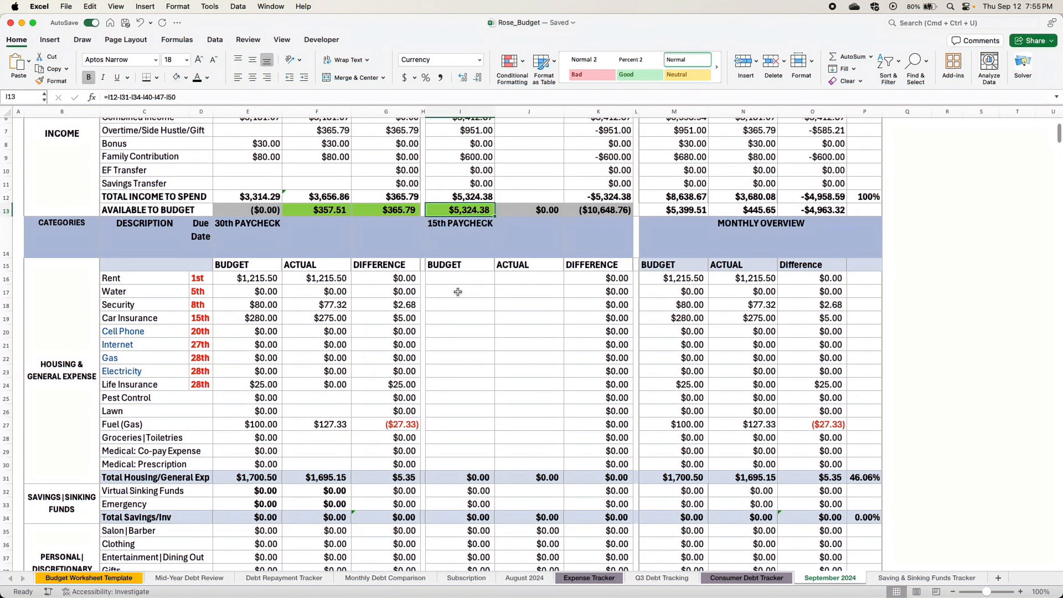
- Enter 1215.50 as the 15th paycheck budget for Rent
left_click(455, 277)
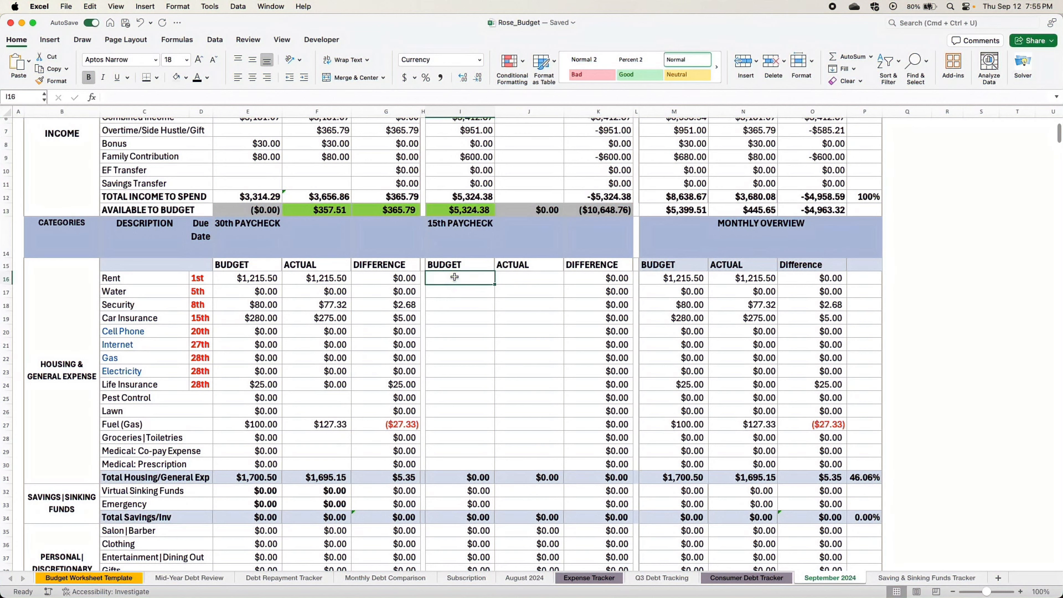
type("121")
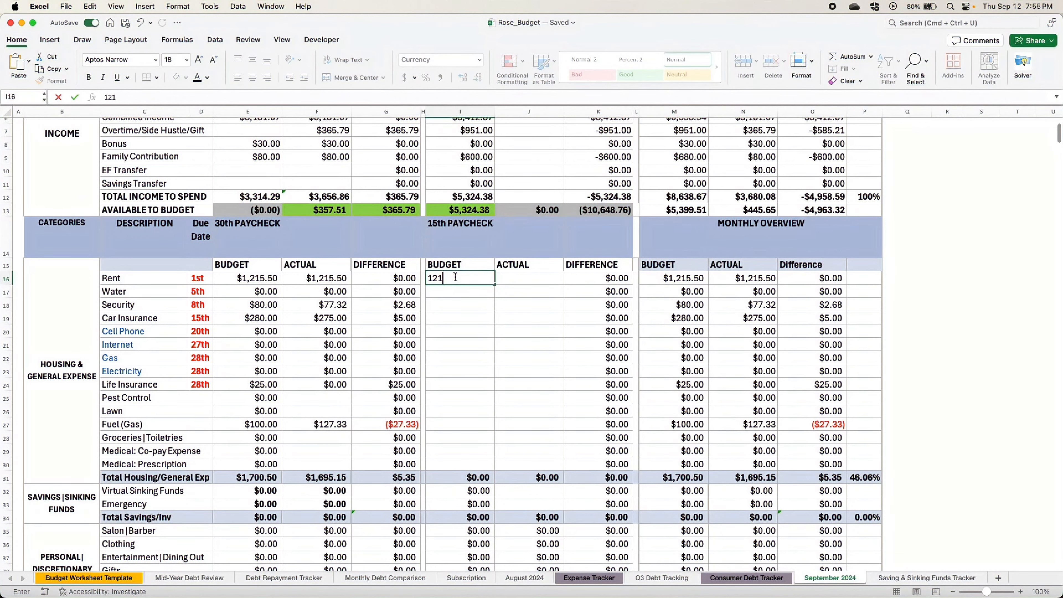
type("5.50")
key("Return")
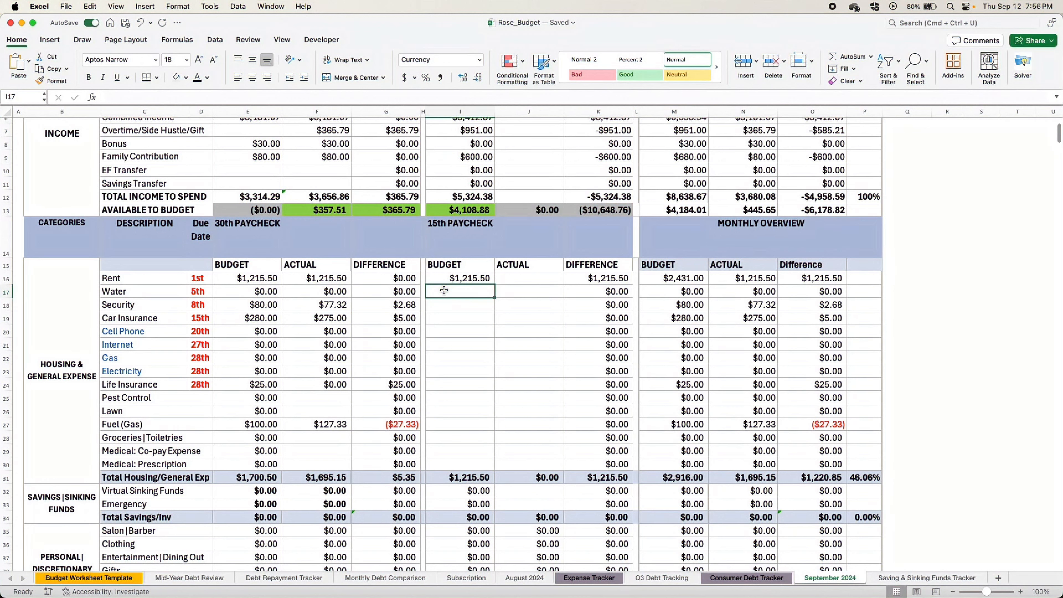
- Enter 15th paycheck budgets of 155 for Water and 0 for Security
type("155")
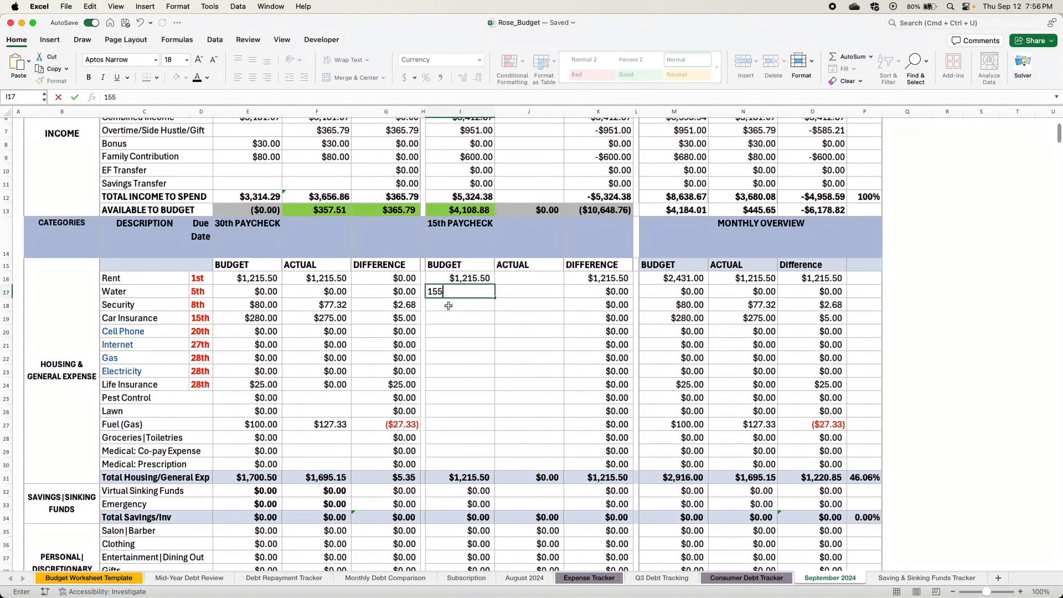
left_click(445, 303)
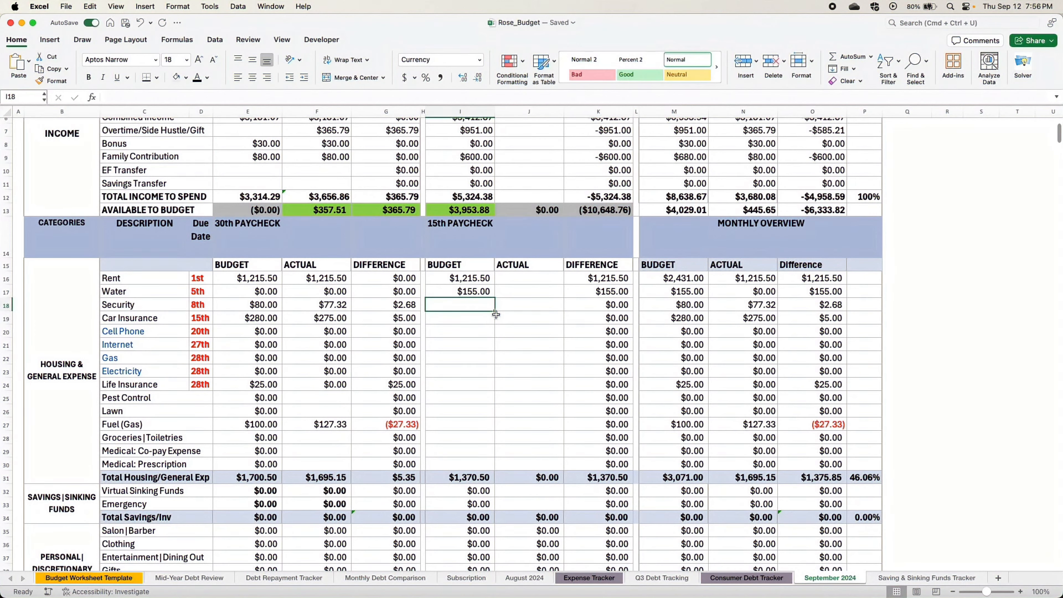
type("0")
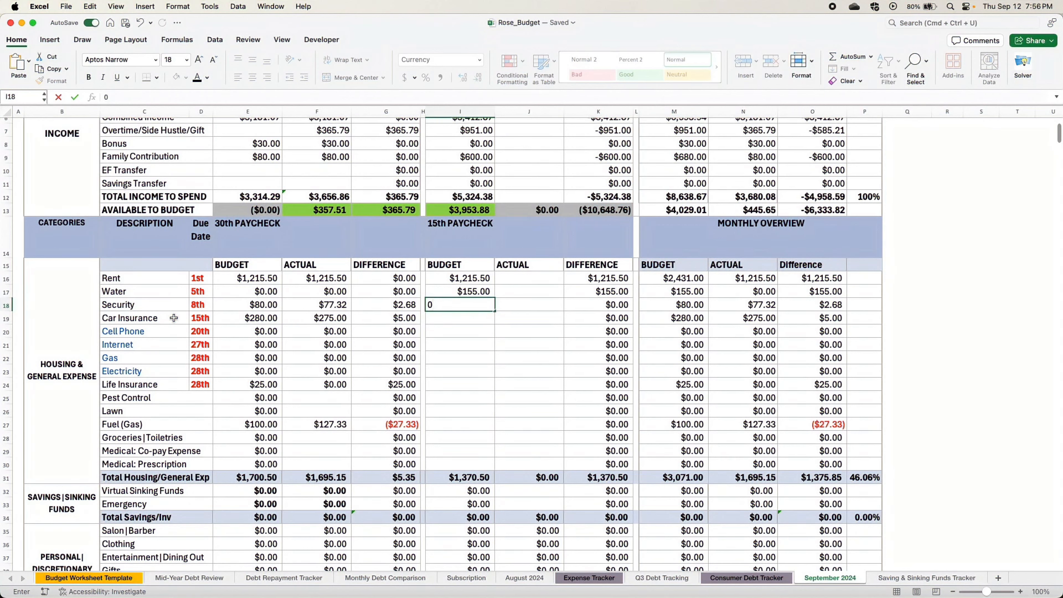
- Enter 275 as the 15th paycheck budget for Car Insurance
left_click(445, 312)
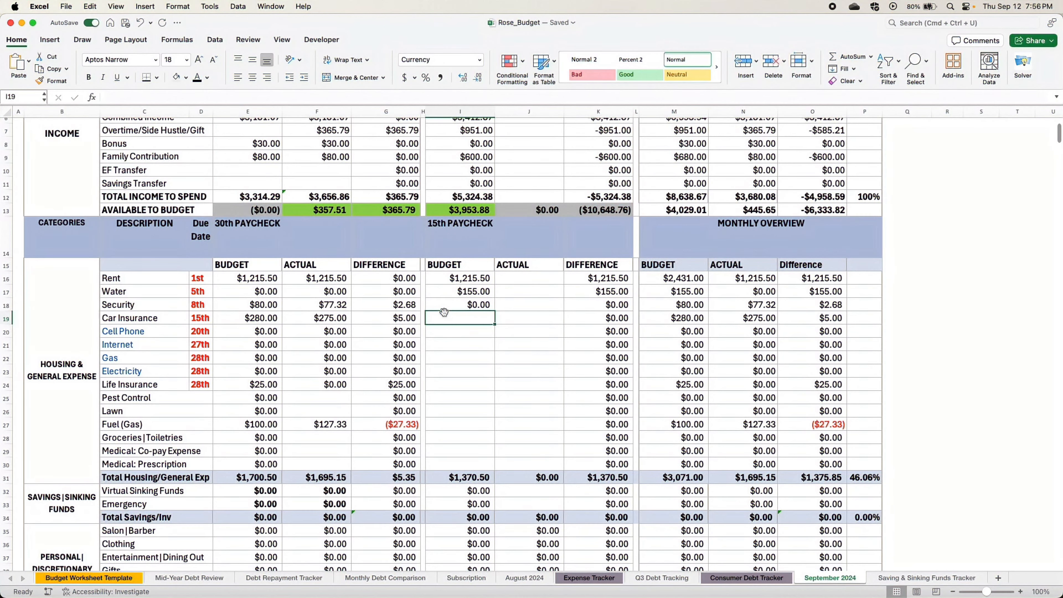
type("2")
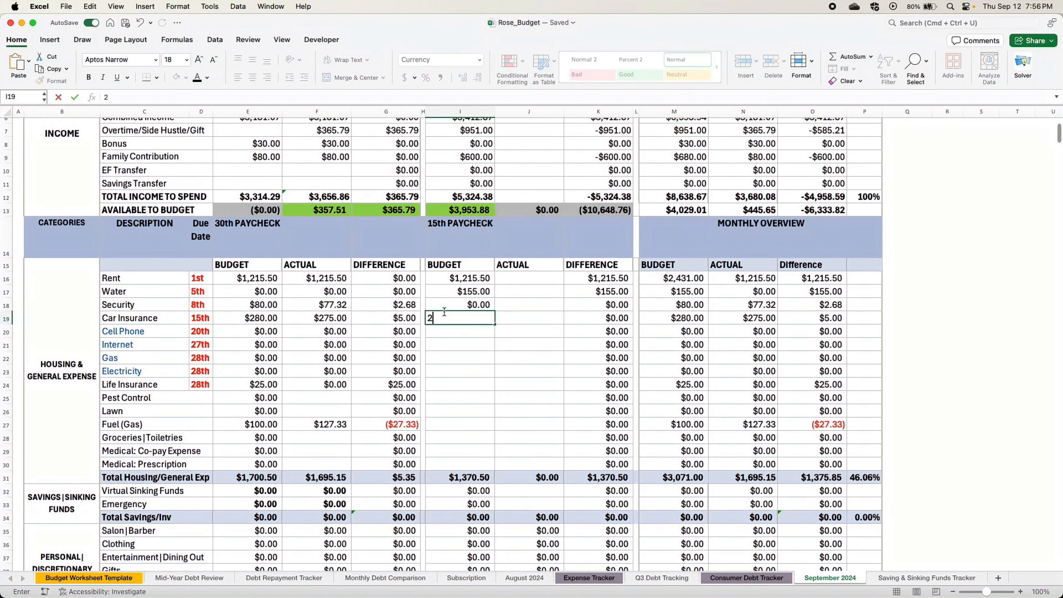
type("75")
key("Return")
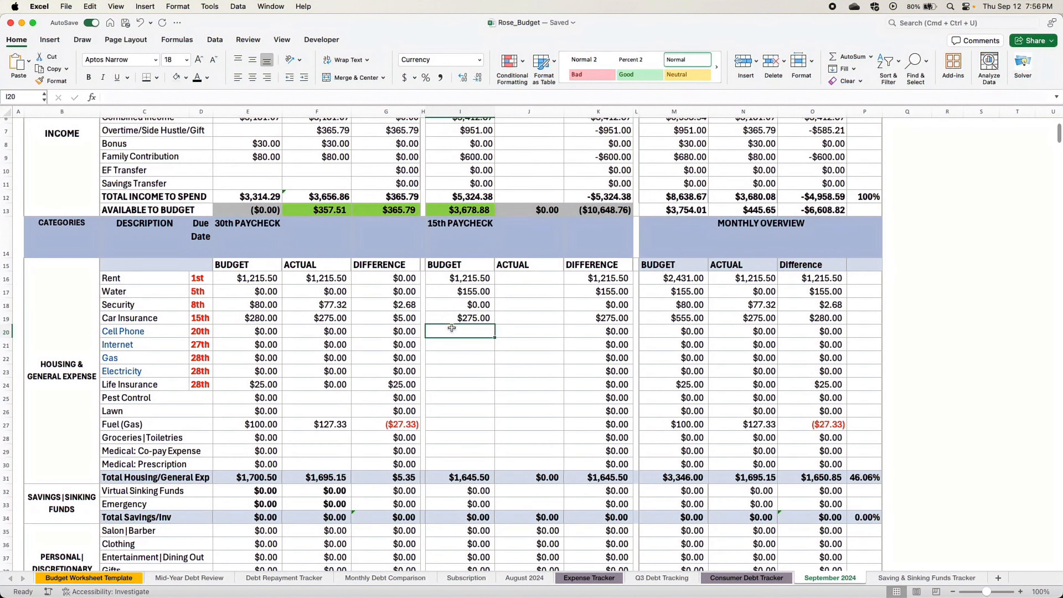
- Enter 15th paycheck budgets of 295 for Cell Phone and 80 for Internet
type("295")
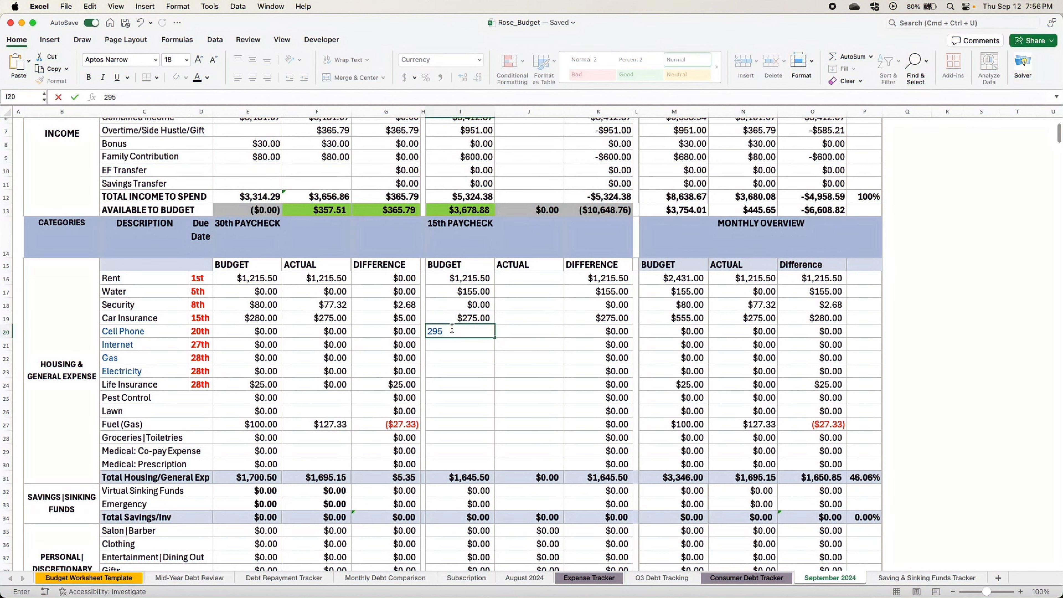
left_click(447, 346)
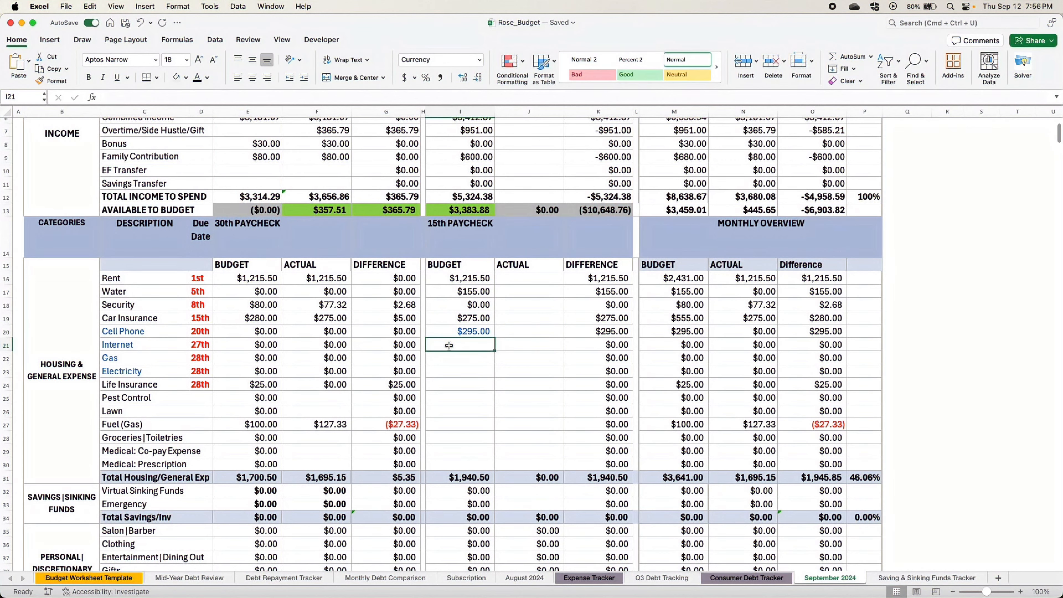
type("80")
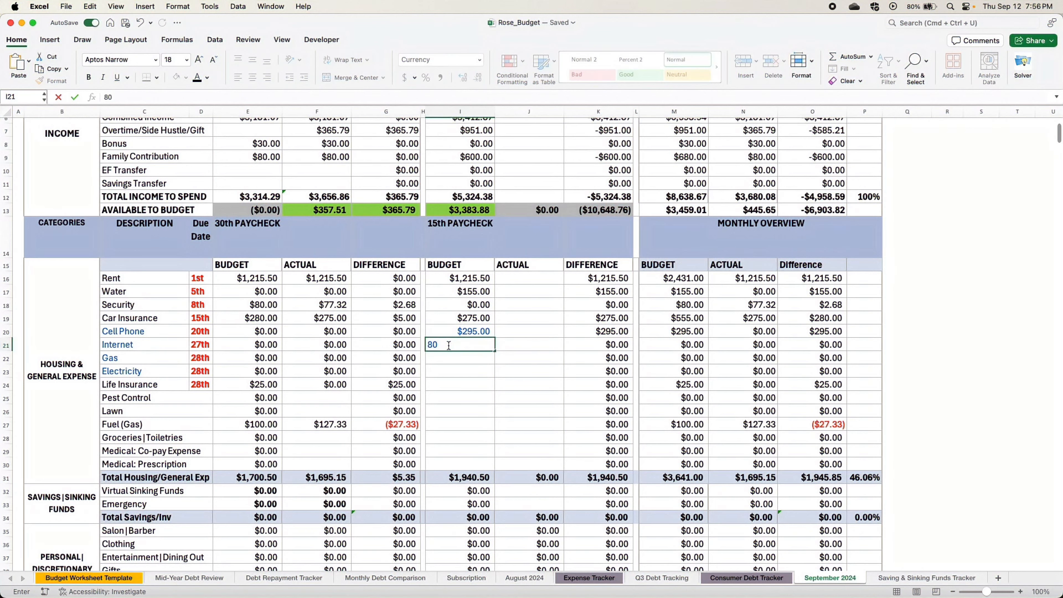
left_click(487, 399)
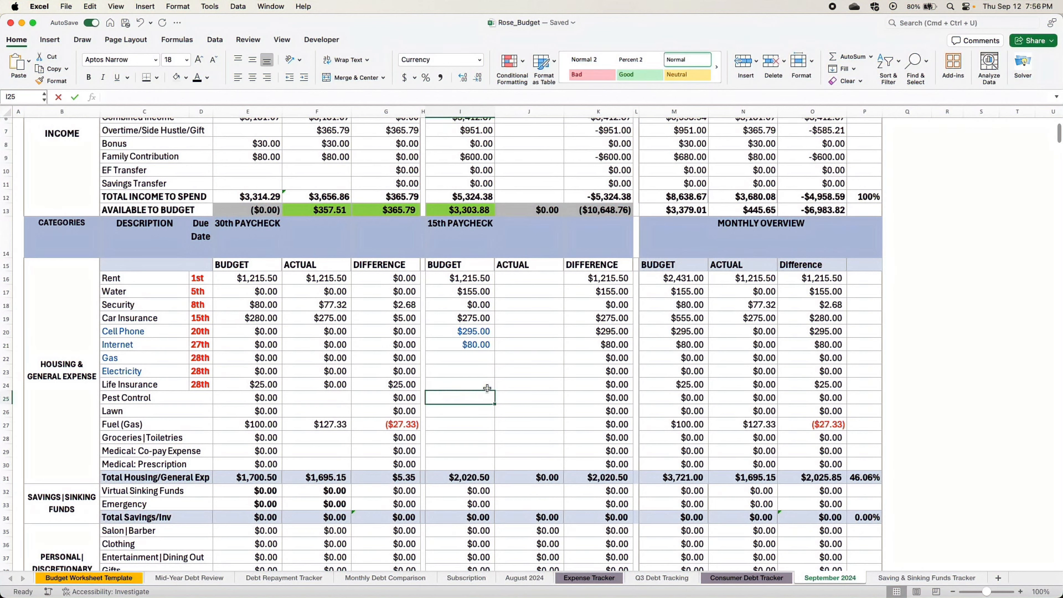
- Enter 15th paycheck budgets of 64.15 for the Gas utility and 210 for Electricity
left_click(444, 359)
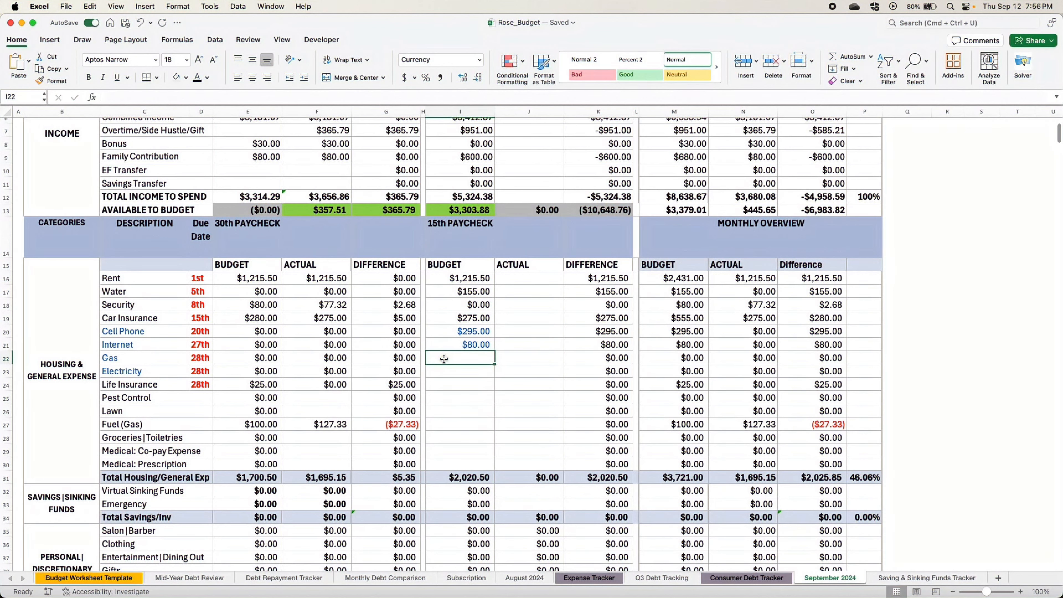
type("64.15")
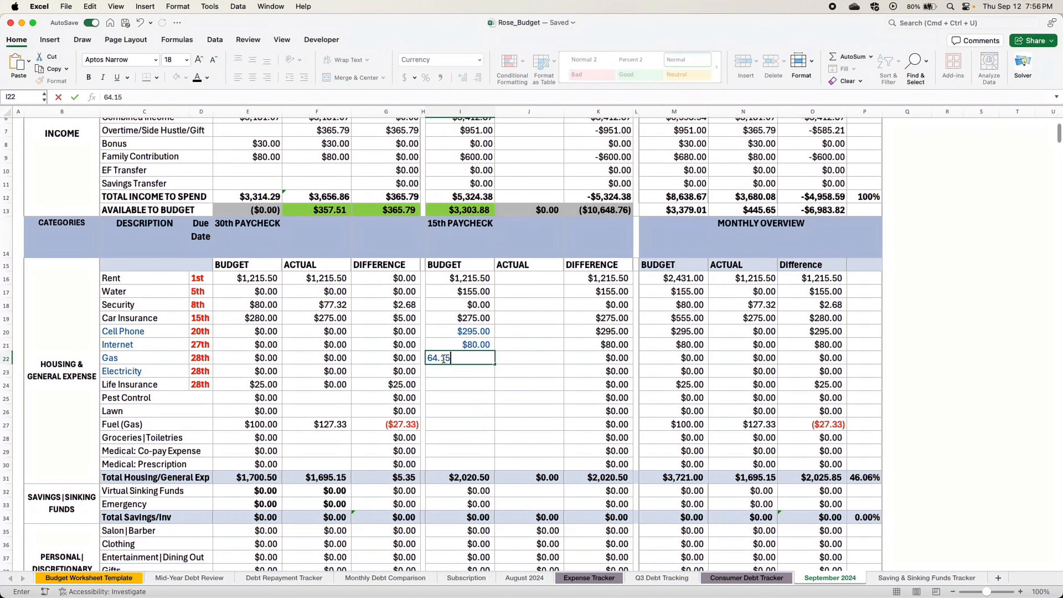
left_click(476, 372)
type("210")
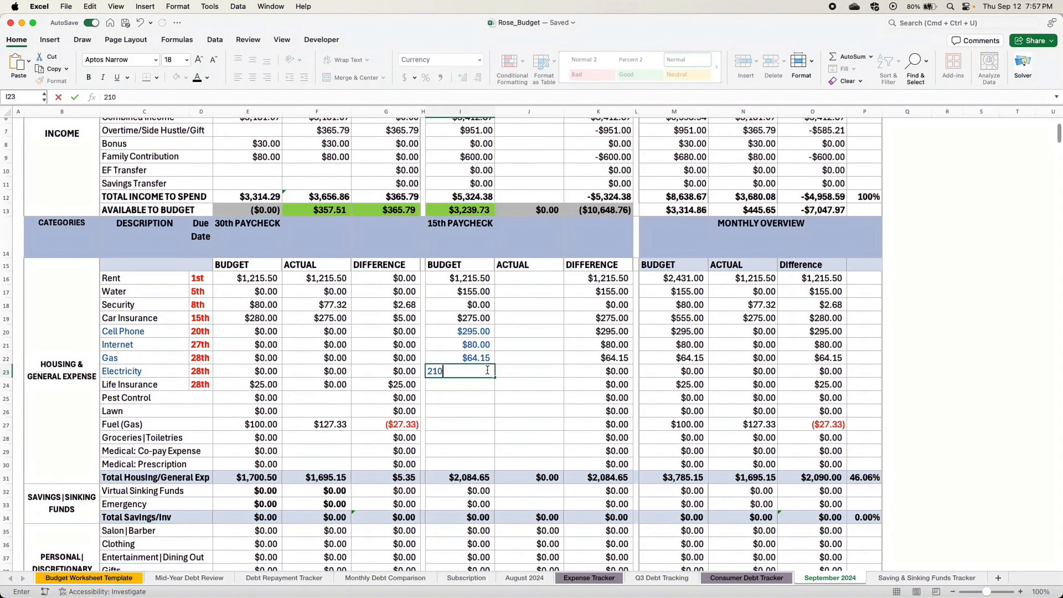
- Enter 60 as the 15th paycheck budget for Life Insurance
left_click(460, 383)
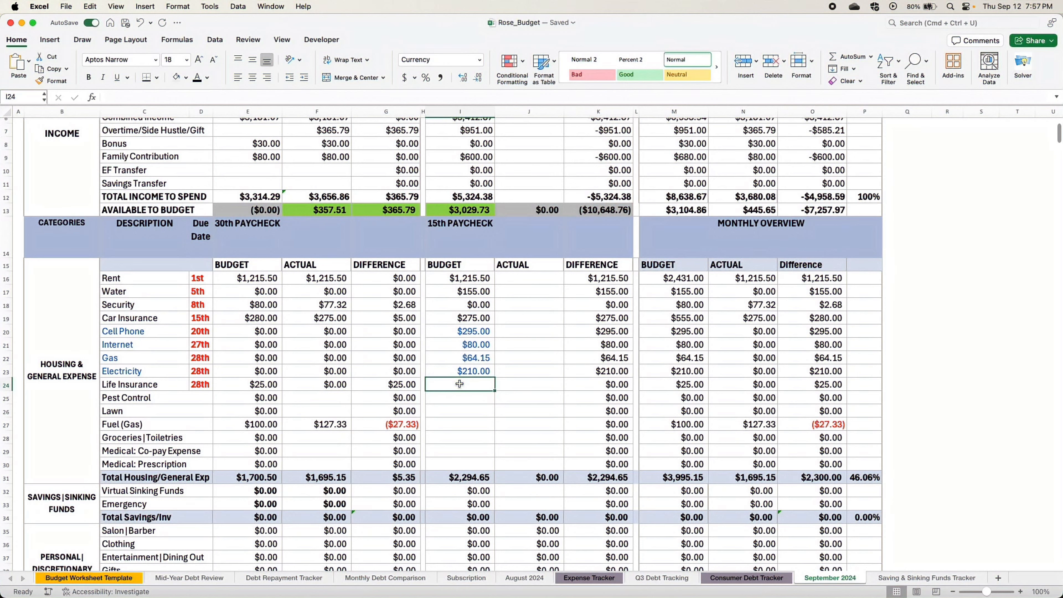
type("60")
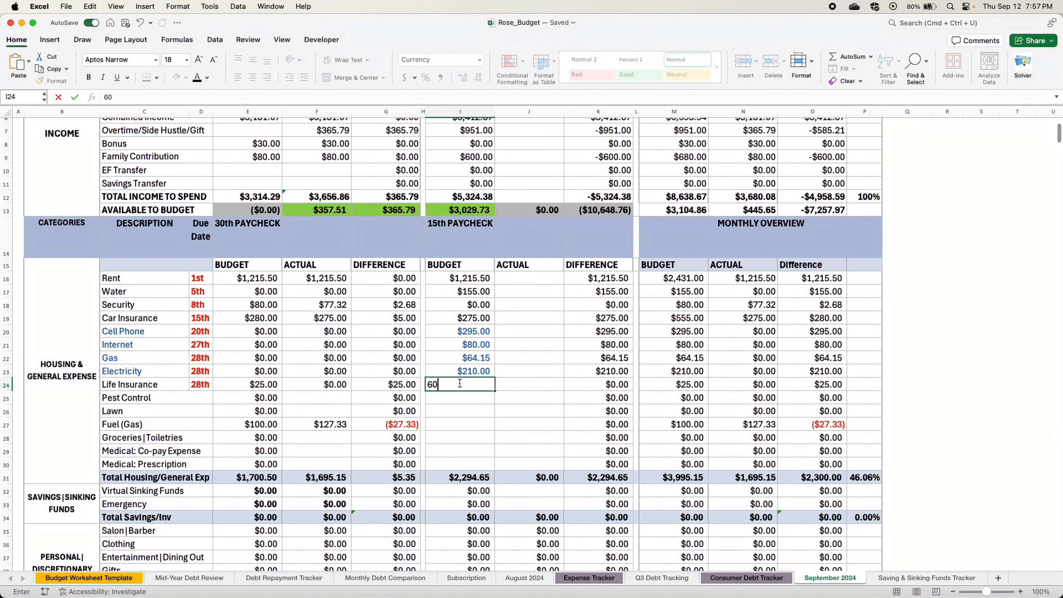
left_click(457, 397)
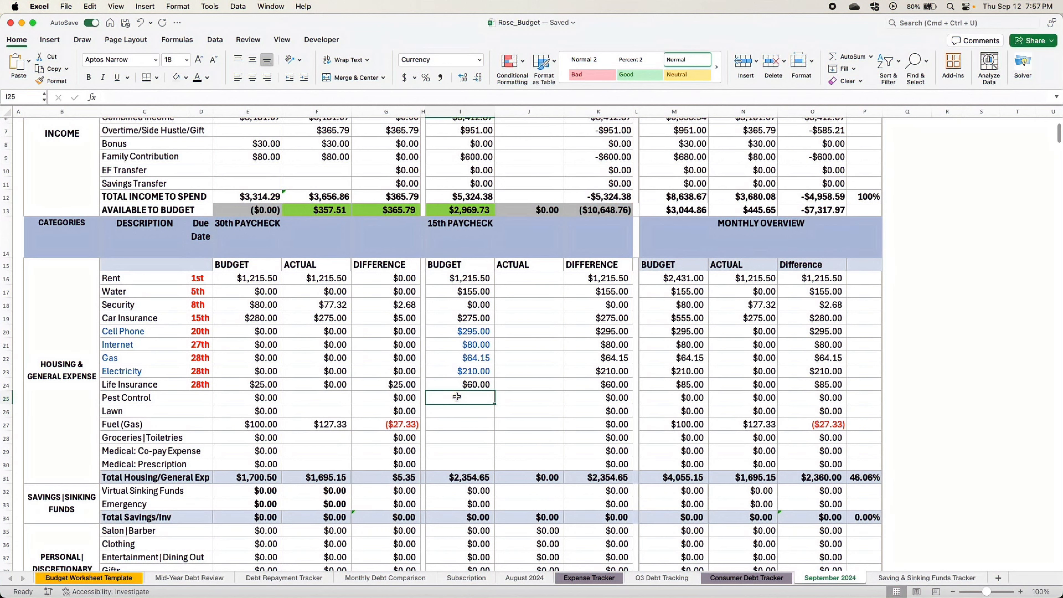
- Enter 15th paycheck budgets of 0 for Pest Control and 70 for Lawn
type("0")
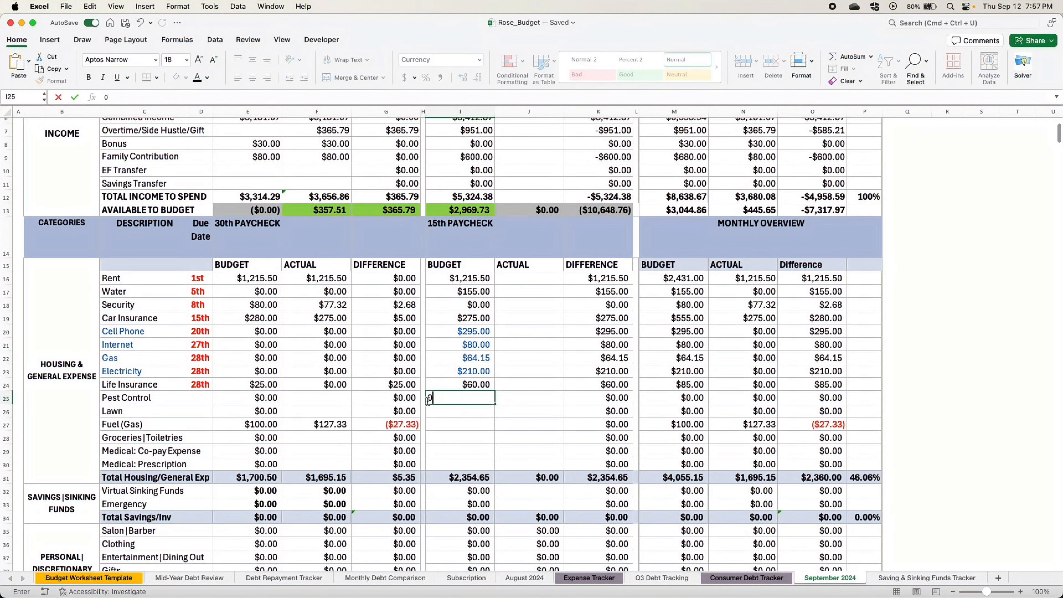
left_click(443, 411)
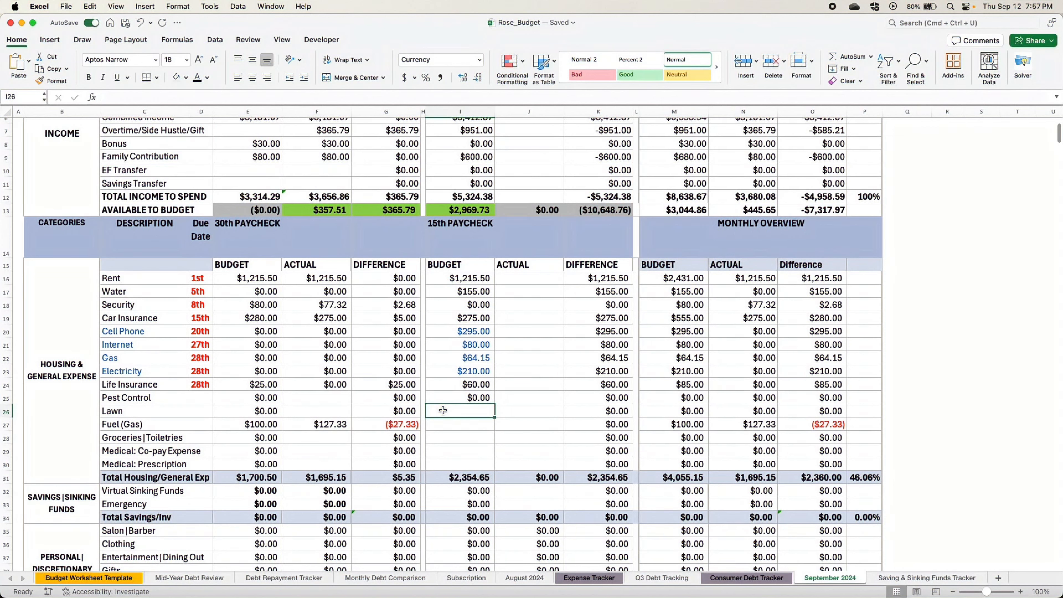
type("70")
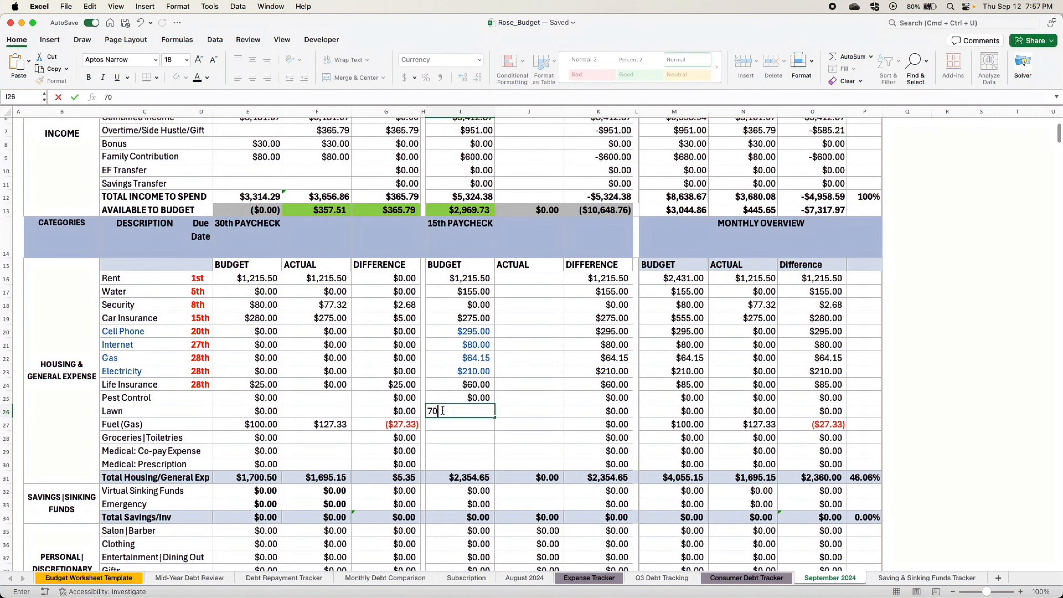
- Enter 15th paycheck budgets of 100 for Fuel (Gas) and 250 for Groceries|Toiletries
left_click(438, 426)
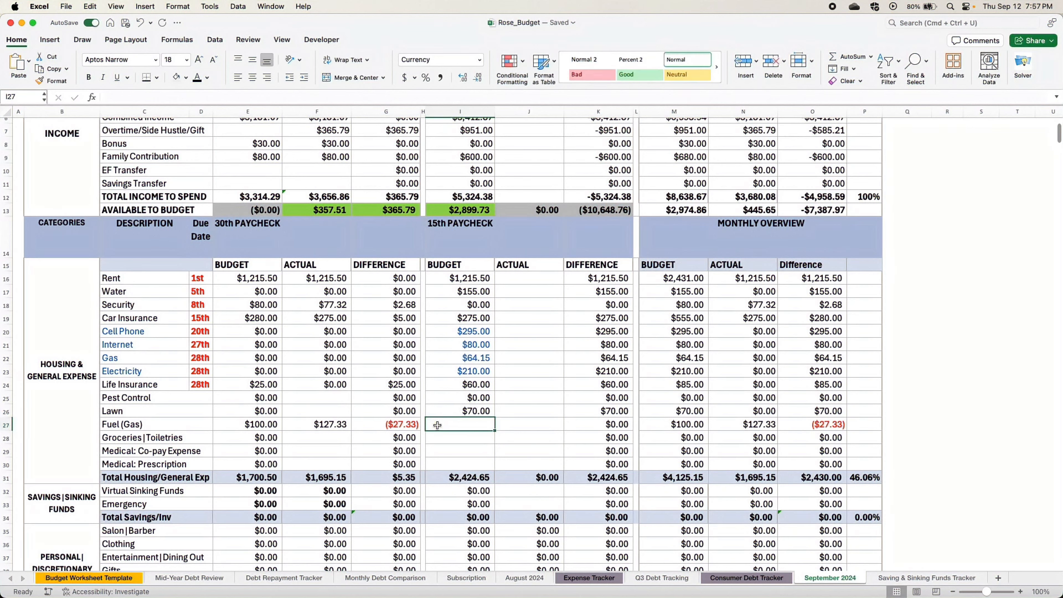
type("100")
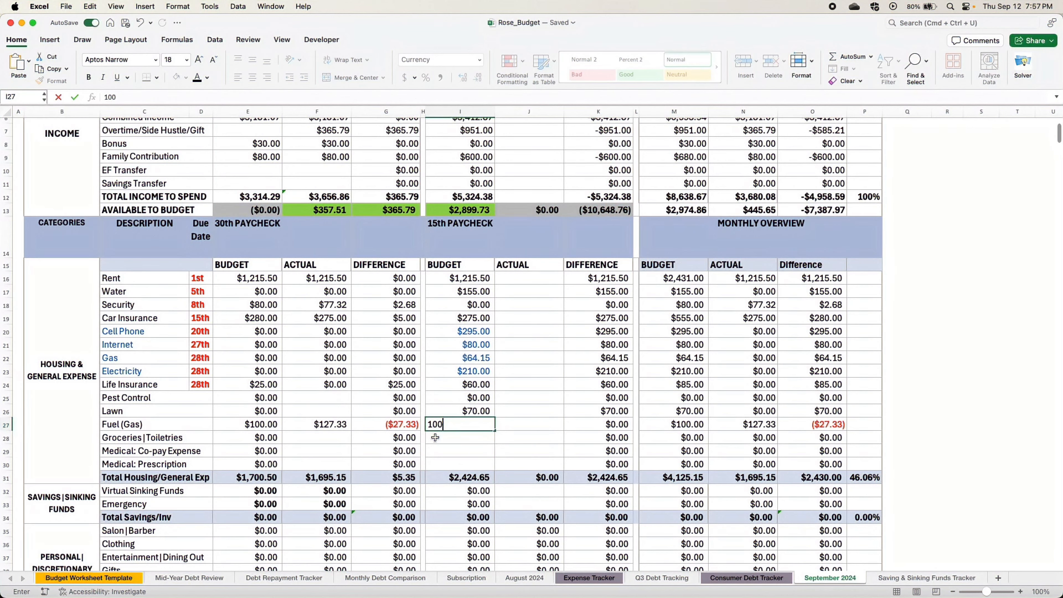
left_click(435, 437)
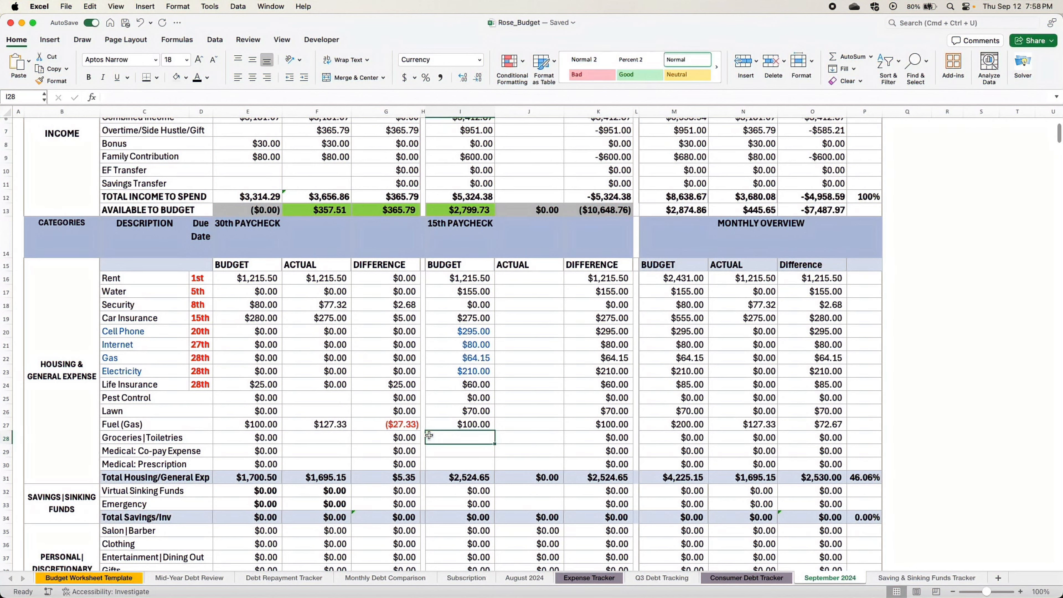
type("250")
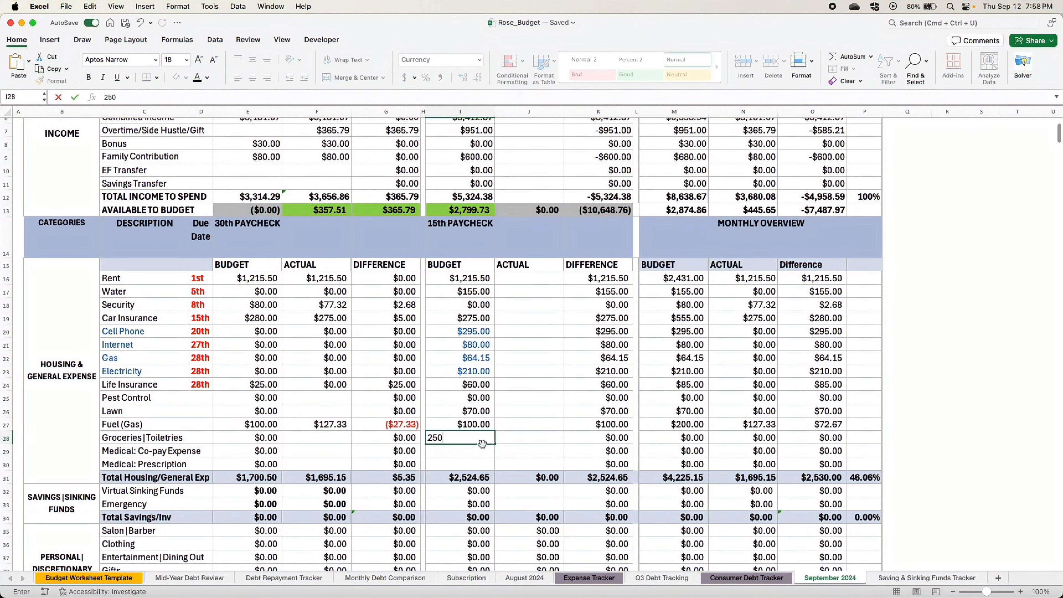
scroll(346, 340, "down", 5)
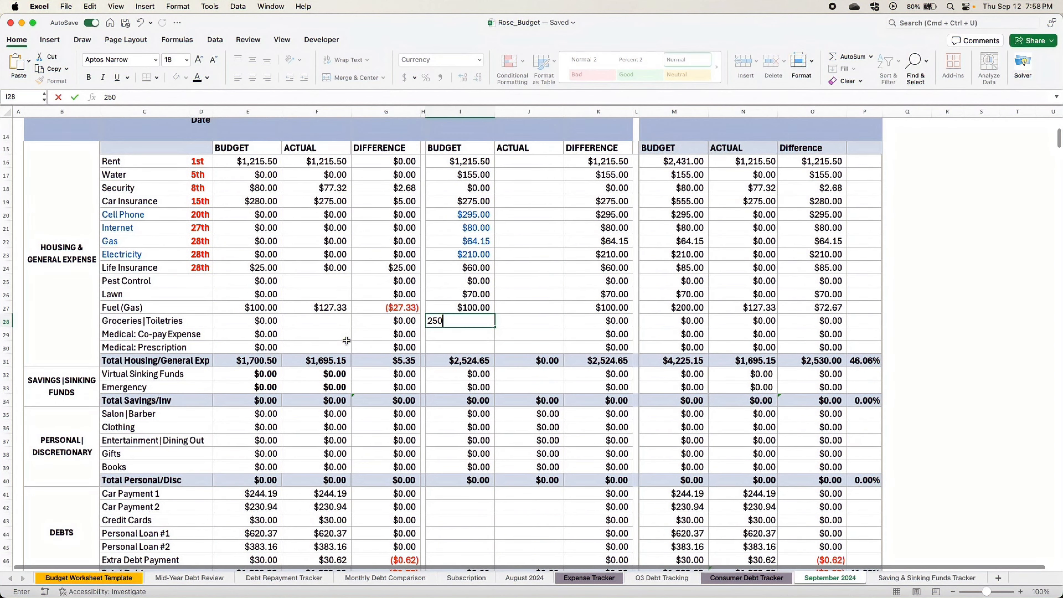
- Enter the formula =415-280 as the 15th paycheck budget for Medical: Co-pay Expense
left_click(442, 337)
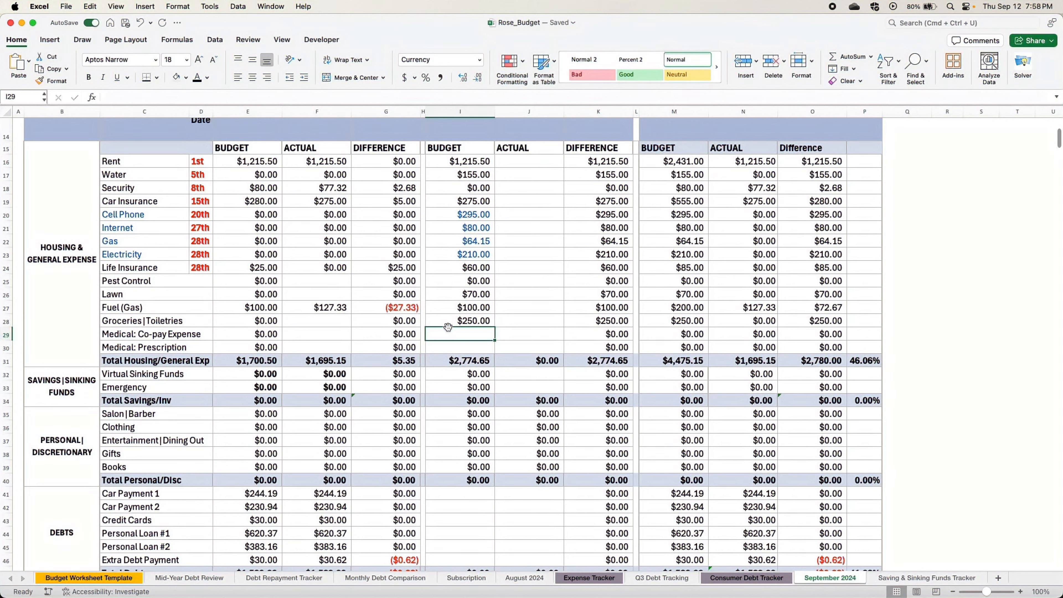
type("=415")
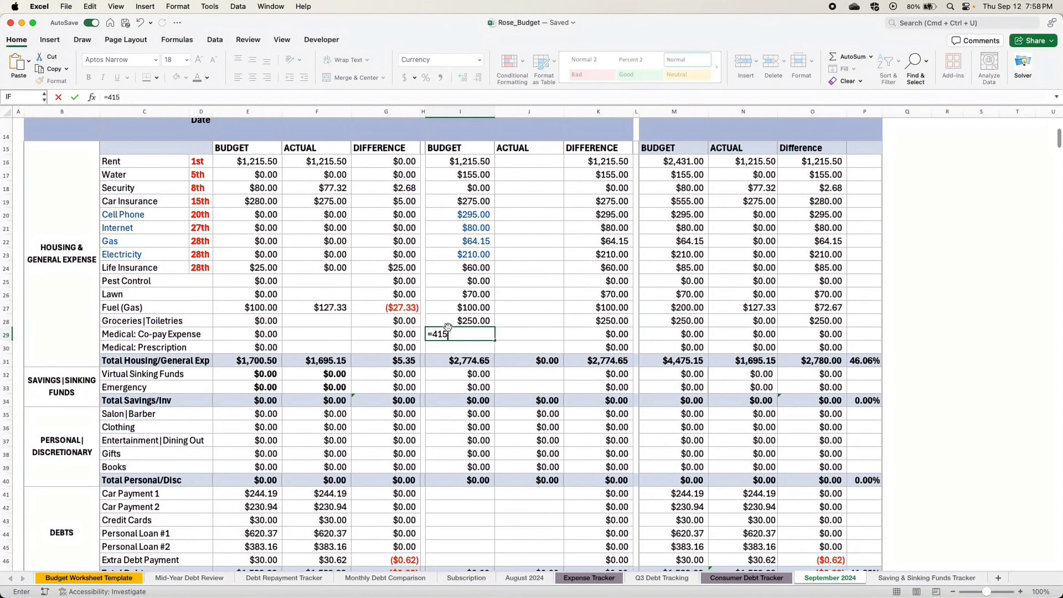
type("-280")
key("Return")
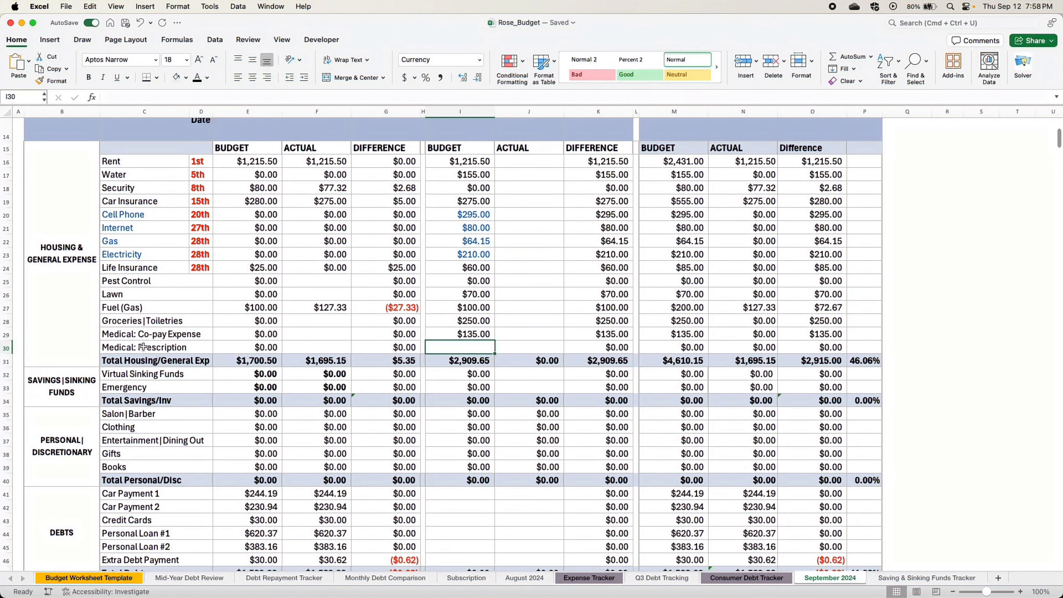
- Enter 200 as the 15th paycheck budget for Medical: Prescription and check the column's Total Housing/General Exp
left_click(152, 350)
left_click(457, 346)
type("200")
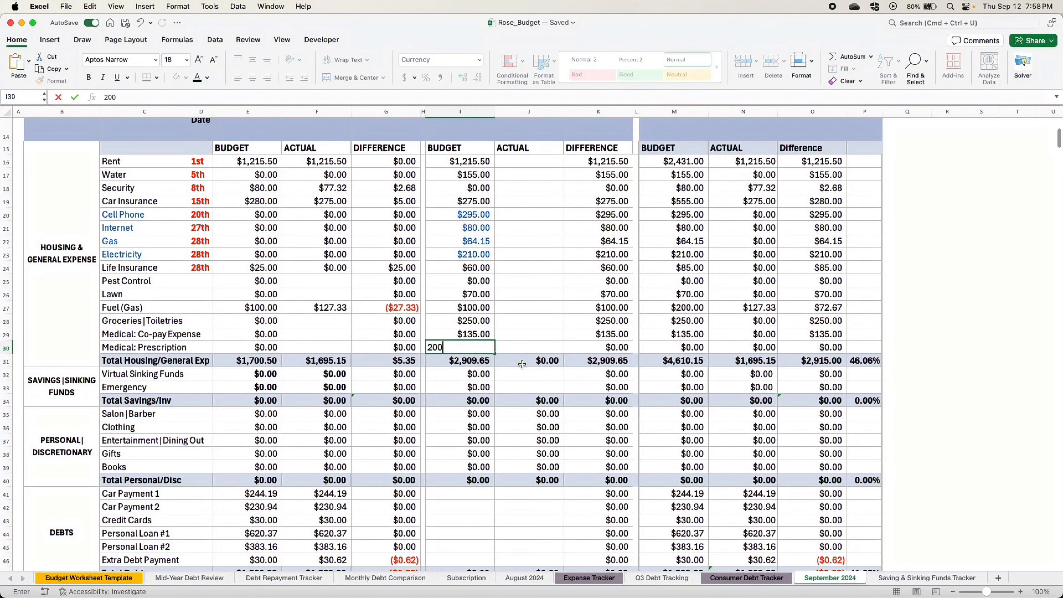
left_click(520, 345)
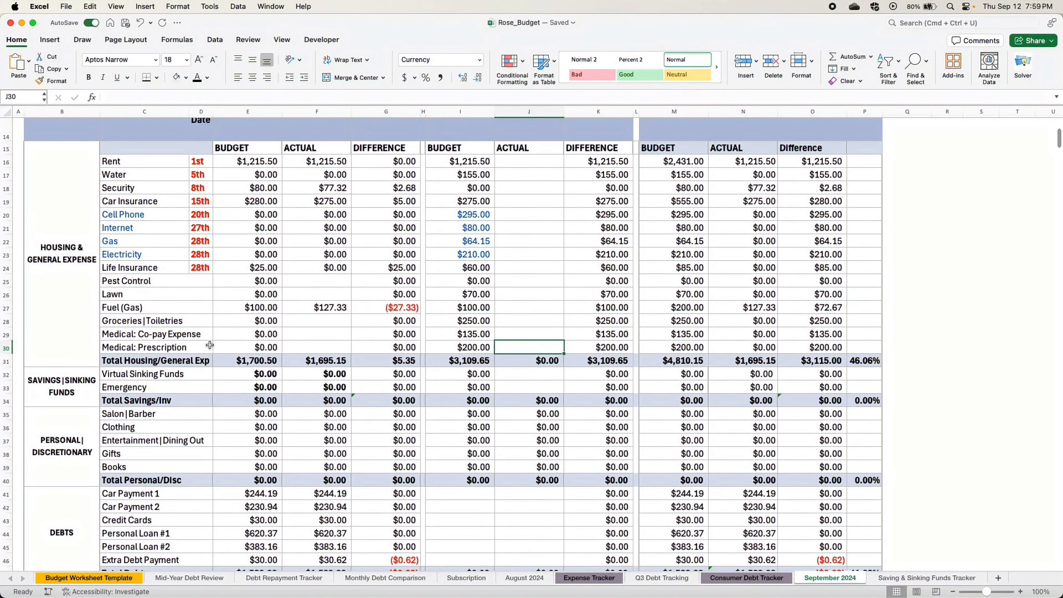
left_click(190, 360)
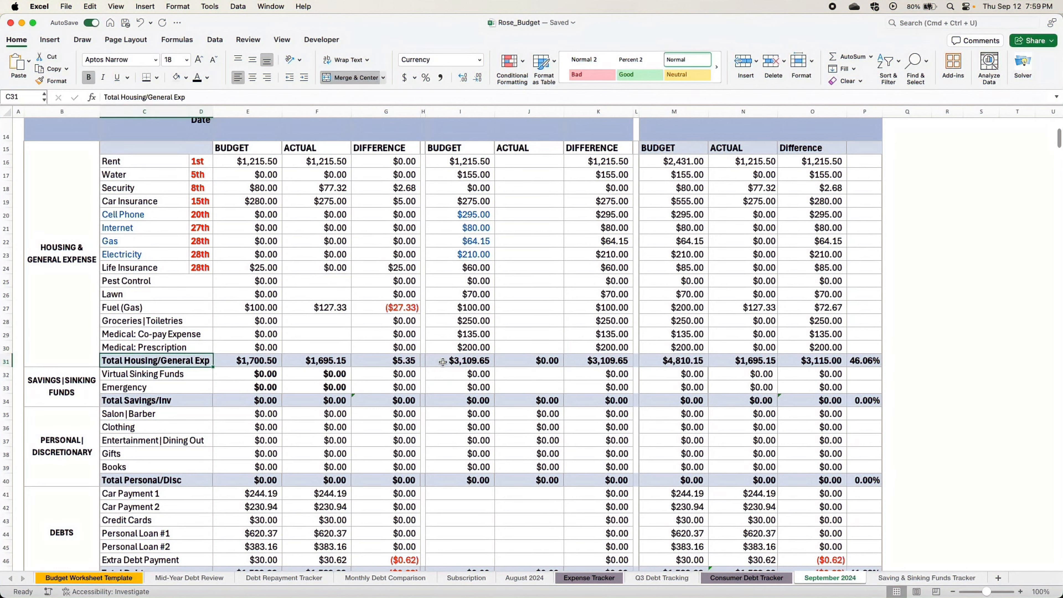
left_click(464, 362)
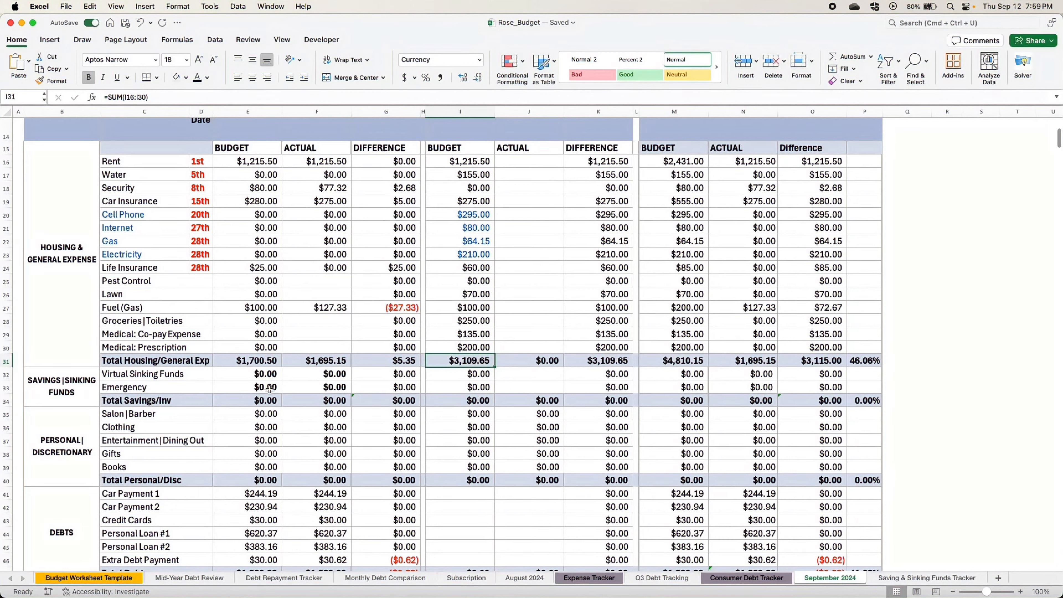
- In the Debts section, enter 15th paycheck budgets of 244.19 for Car Payment 1 and 230.94 for Car Payment 2
scroll(268, 390, "down", 3)
scroll(273, 386, "down", 1)
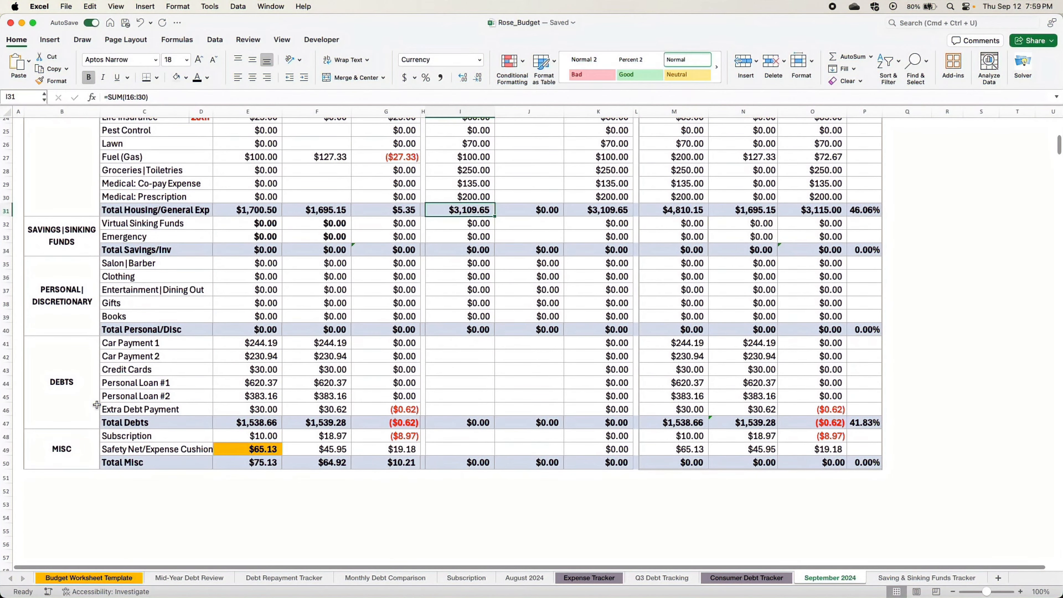
left_click(93, 393)
left_click(441, 345)
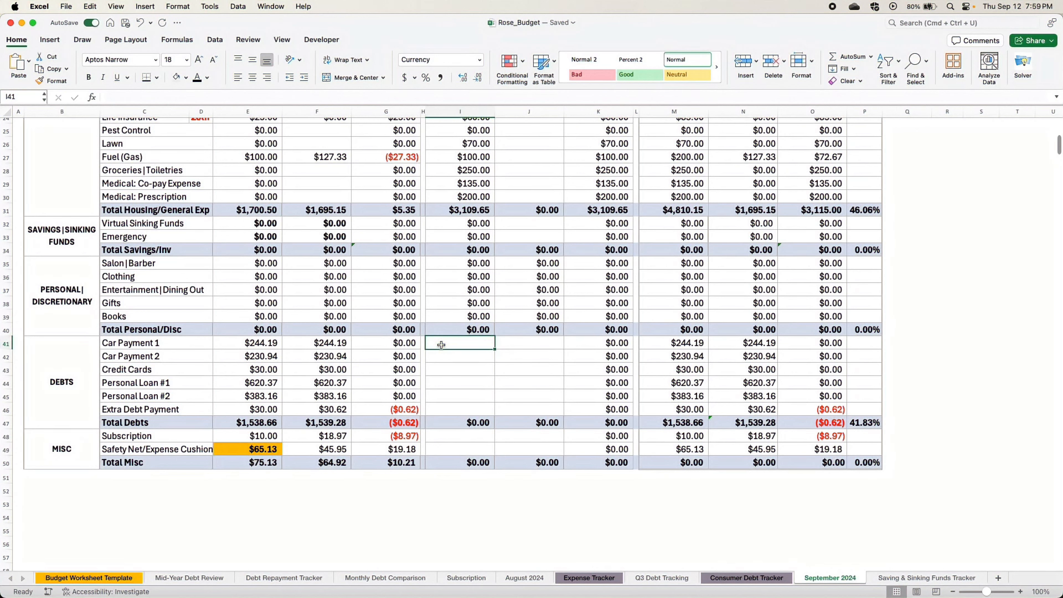
type("244.19")
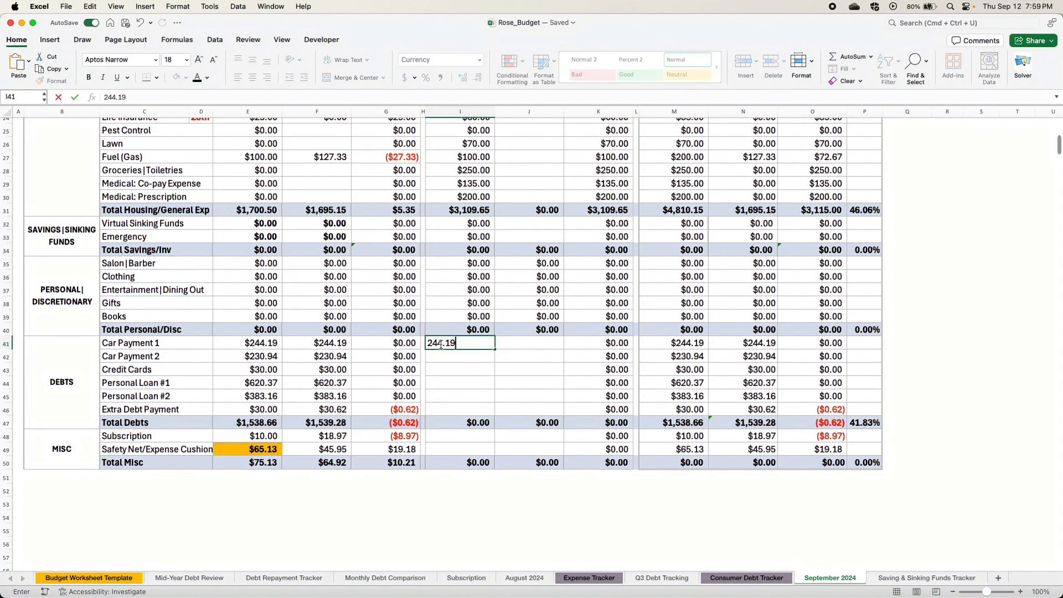
key("Return")
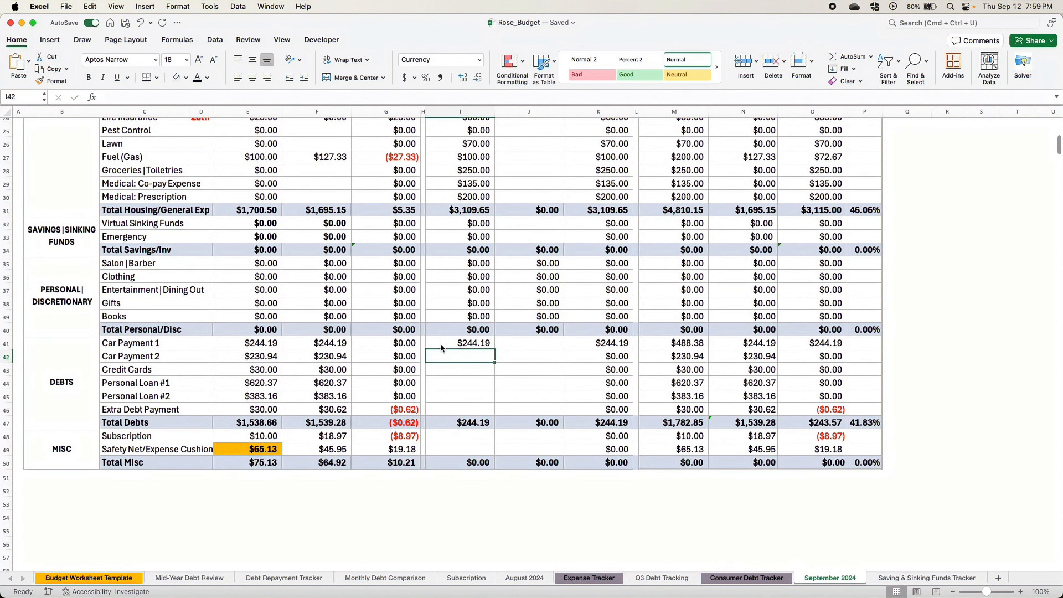
type("230.9")
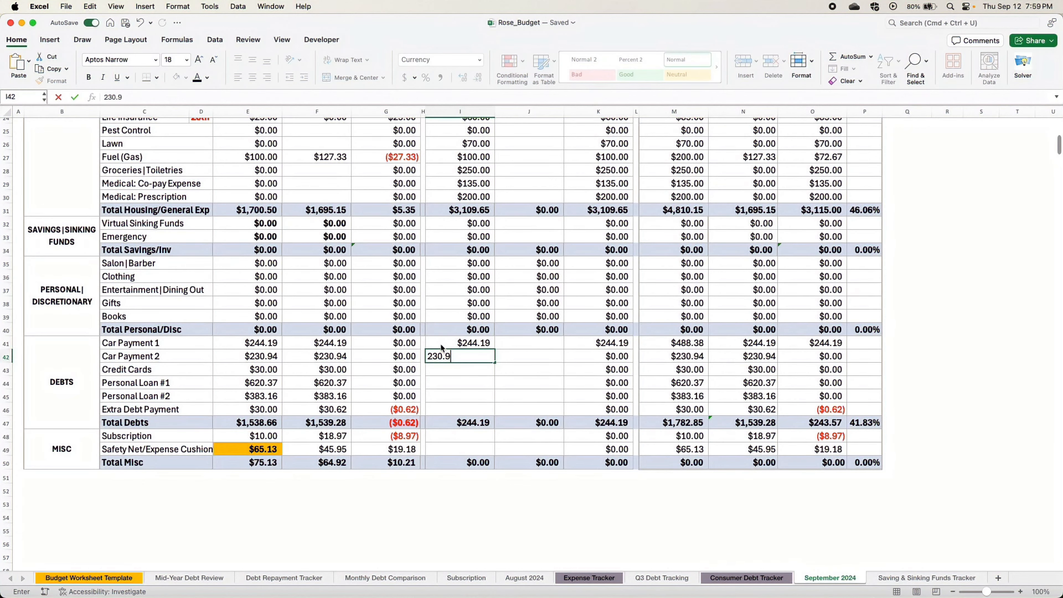
type("4")
key("Return")
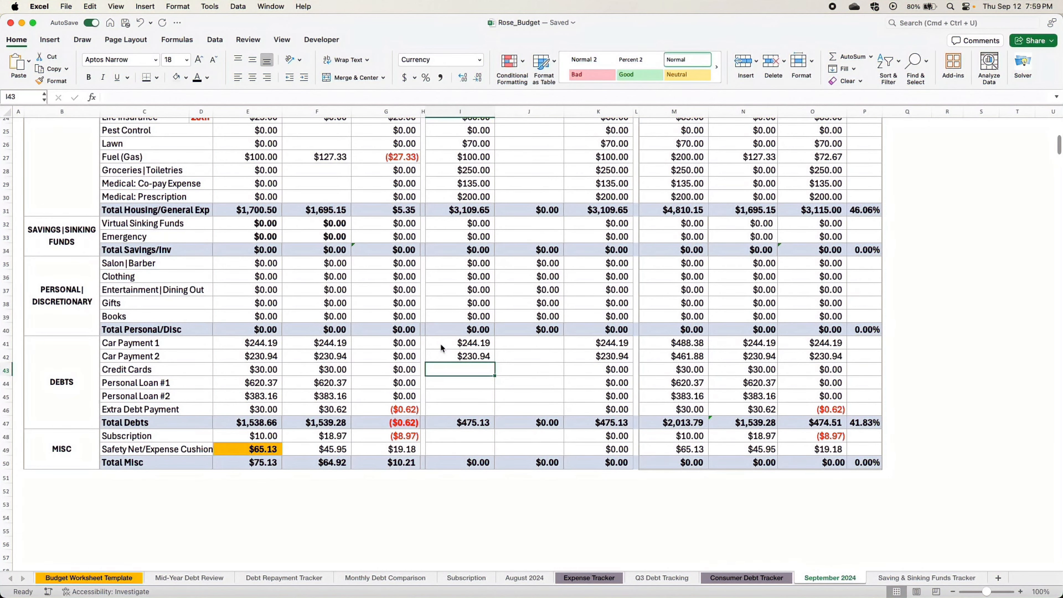
- Enter 15th paycheck budgets of 490 for Credit Cards and 620.37 for Personal Loan #1
type("490")
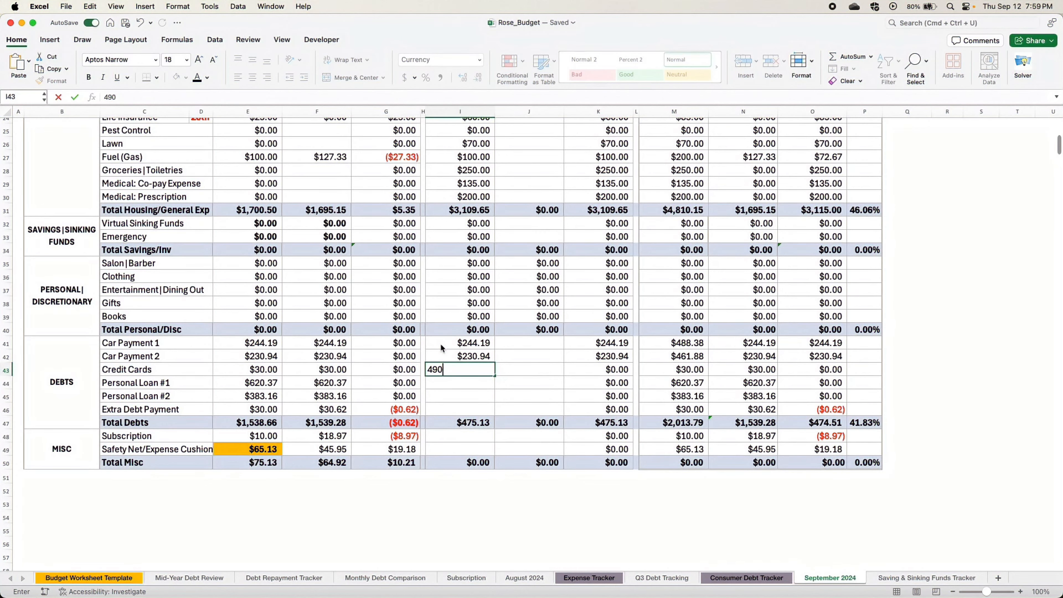
key("Return")
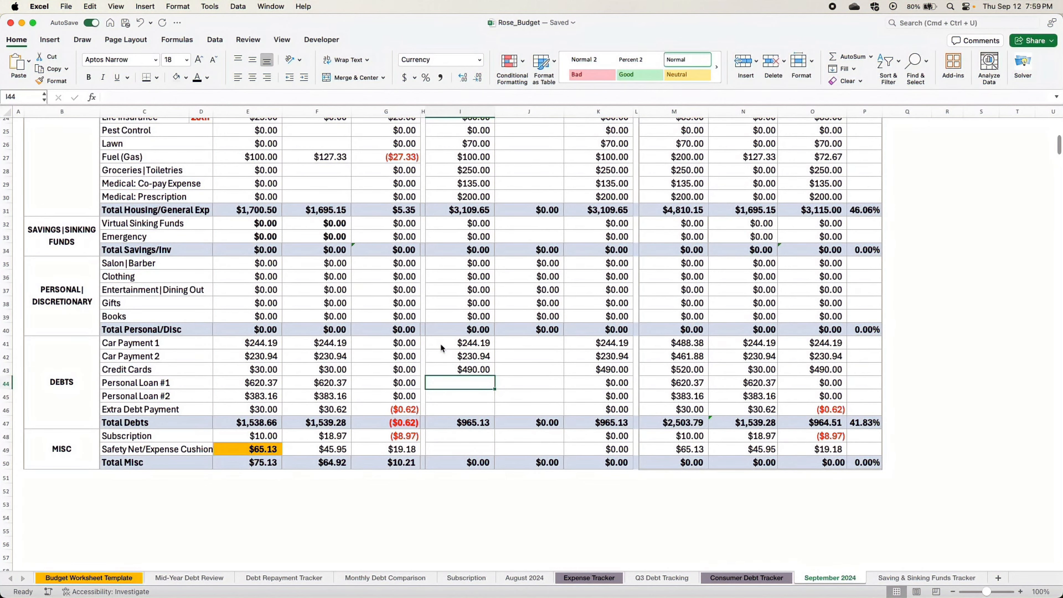
type("620.37")
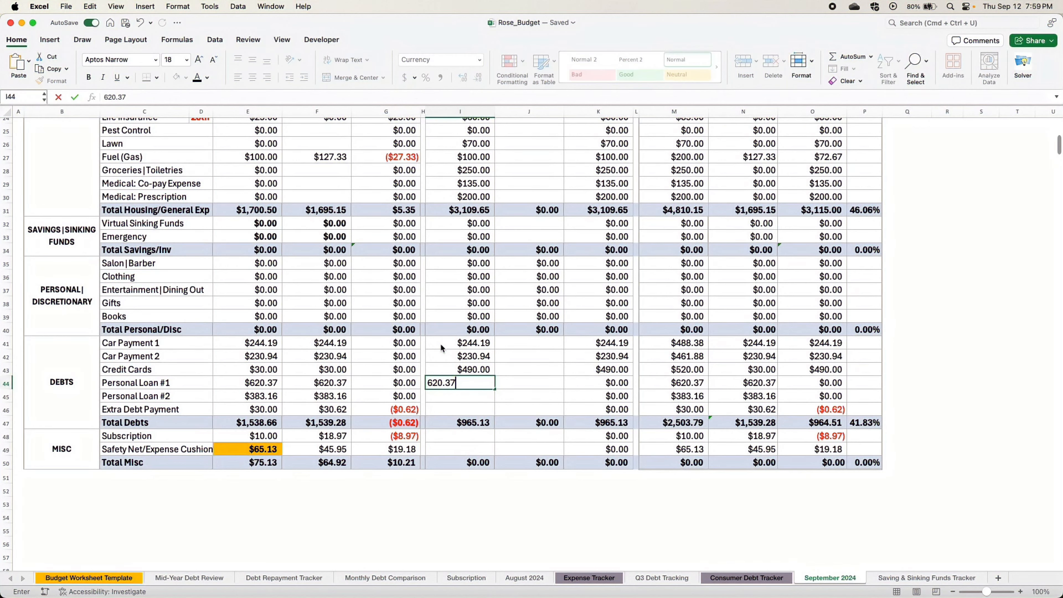
key("Return")
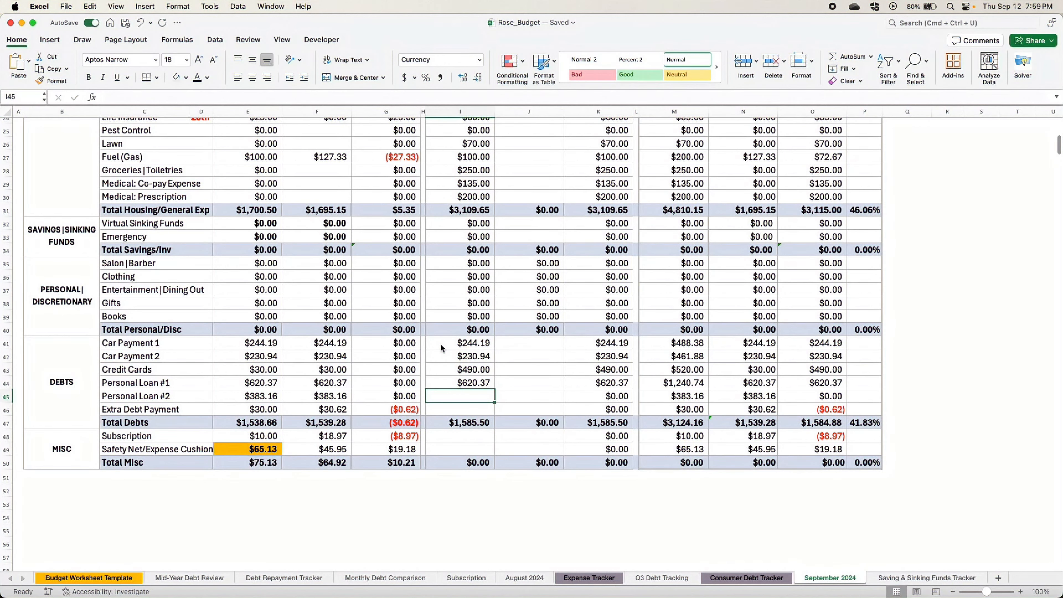
- Enter 15th paycheck budgets of 383.16 for Personal Loan #2 and 0 for Extra Debt Payment
type("38")
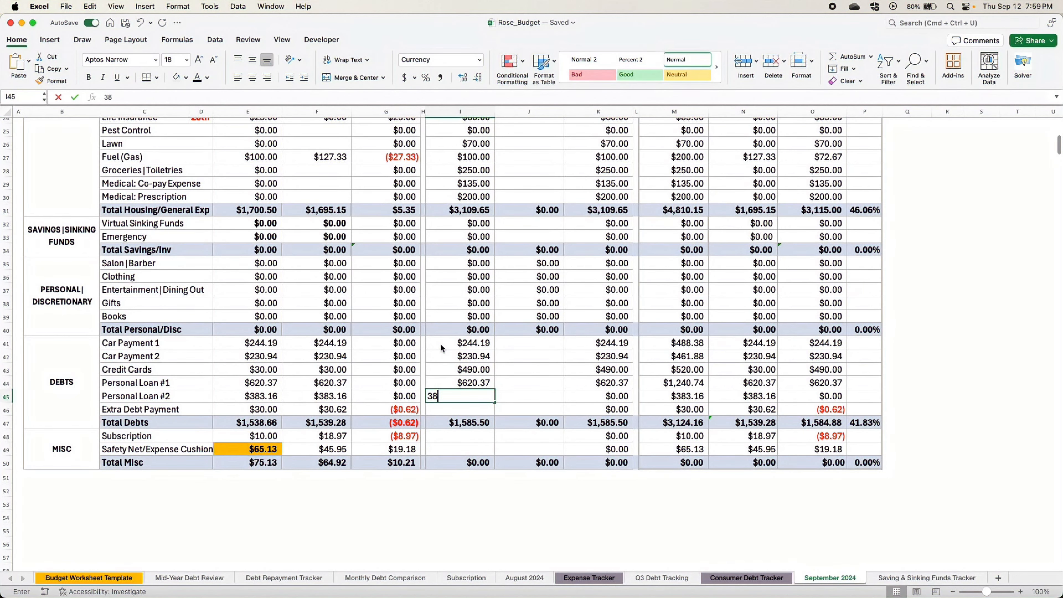
type("3.16")
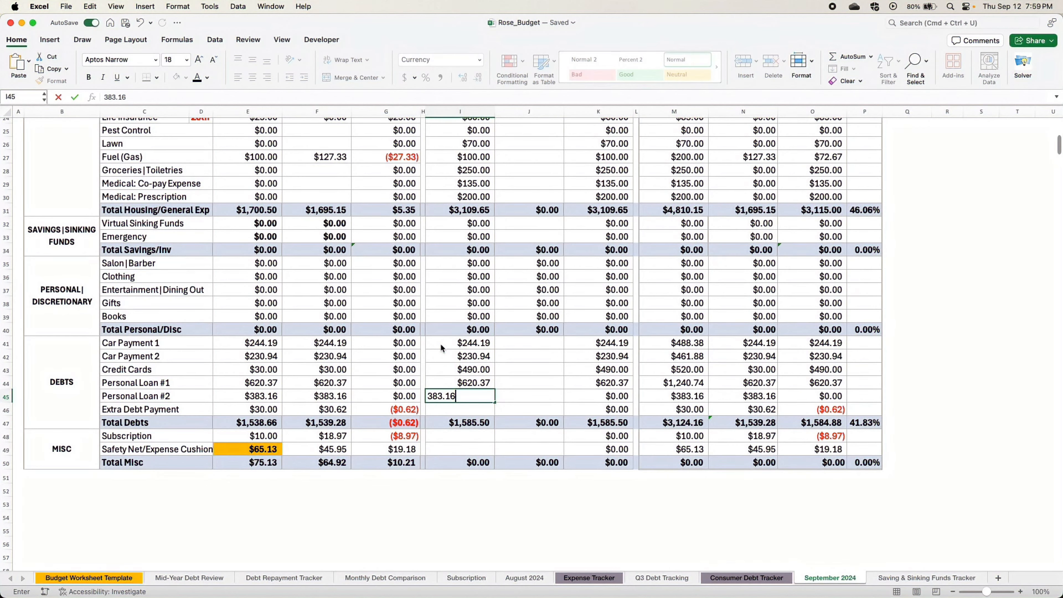
key("Return")
type("0")
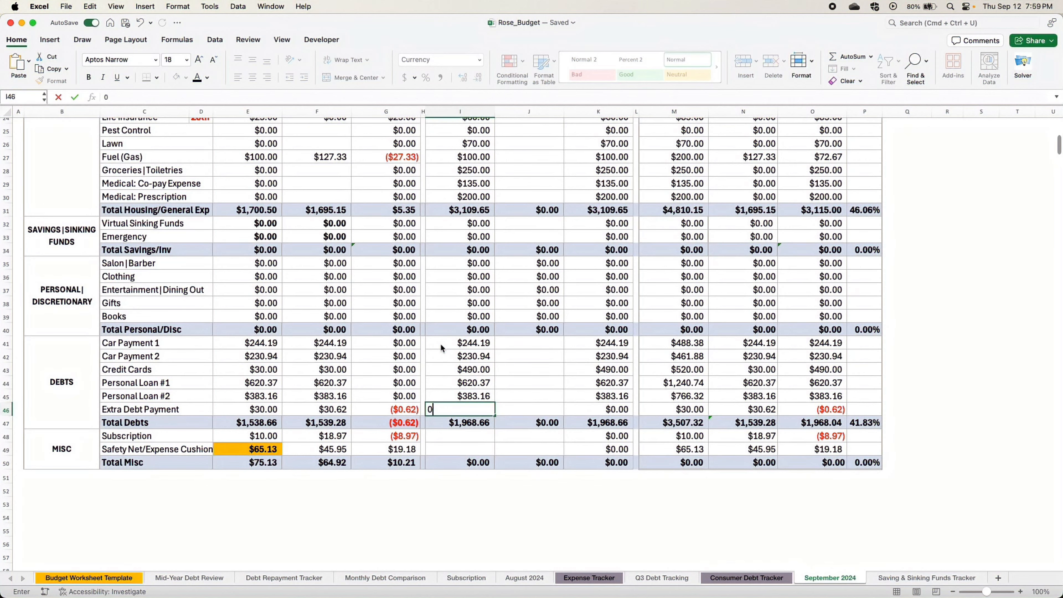
- Enter 25 as the 15th paycheck budget for Subscription in the Misc section
left_click(442, 437)
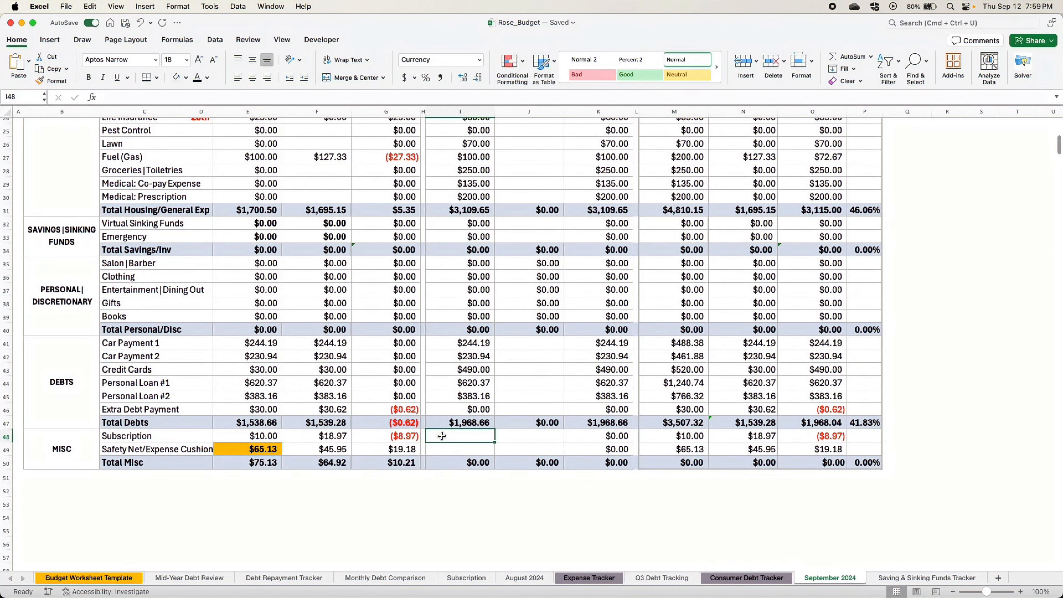
type("25")
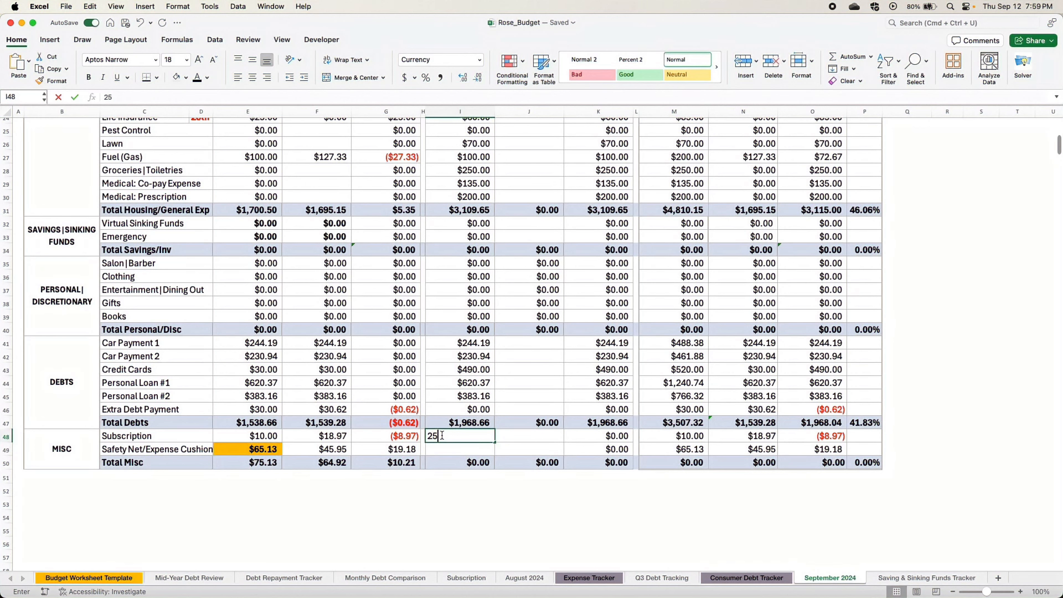
key("Return")
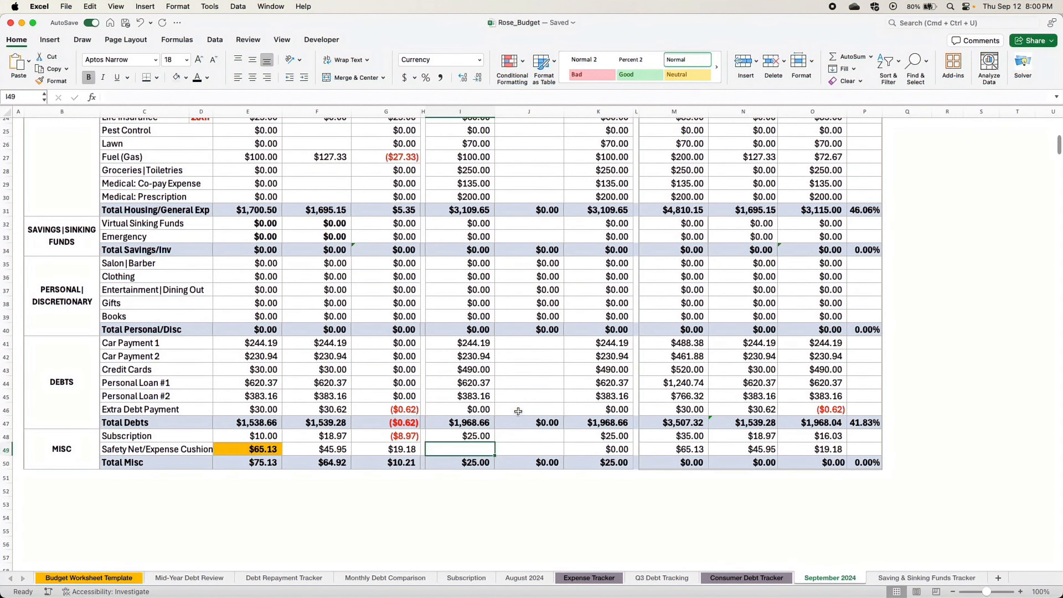
- Check the Available to Budget amount remaining in the 15th paycheck's Budget column
scroll(519, 411, "down", 1)
scroll(517, 279, "up", 5)
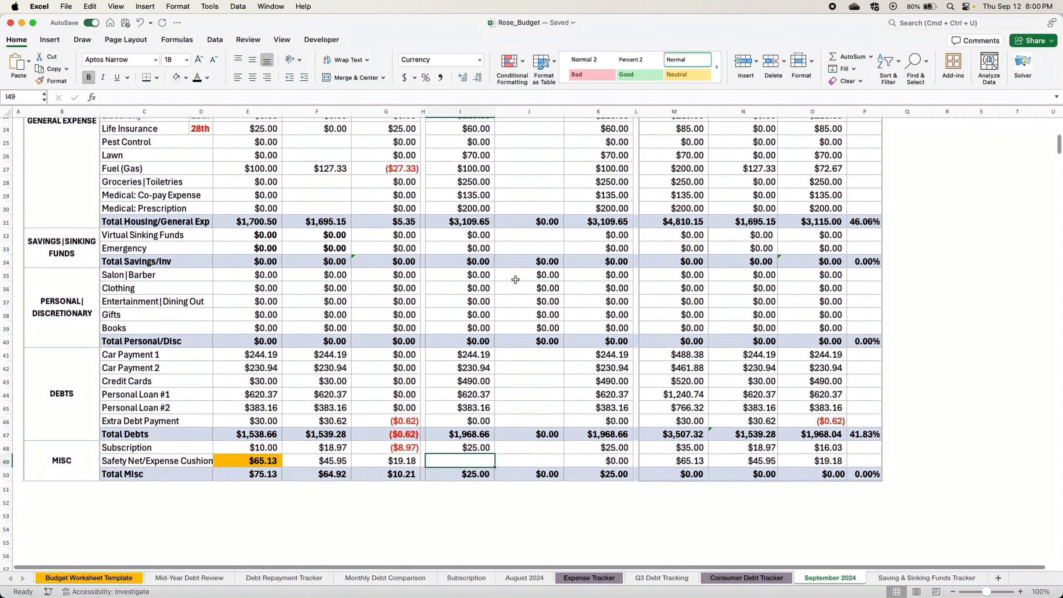
scroll(515, 280, "up", 4)
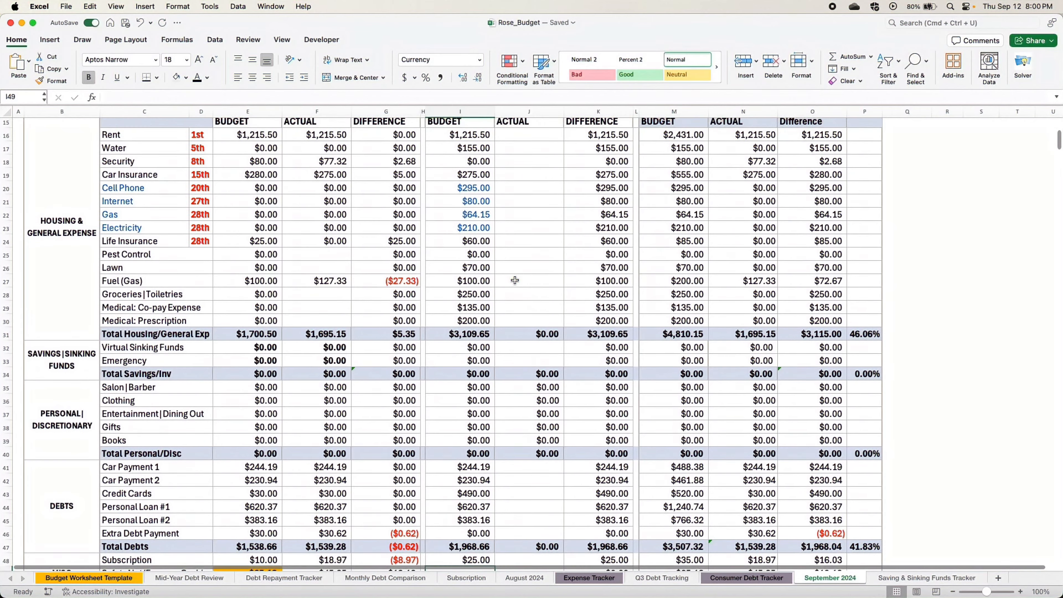
scroll(519, 213, "up", 4)
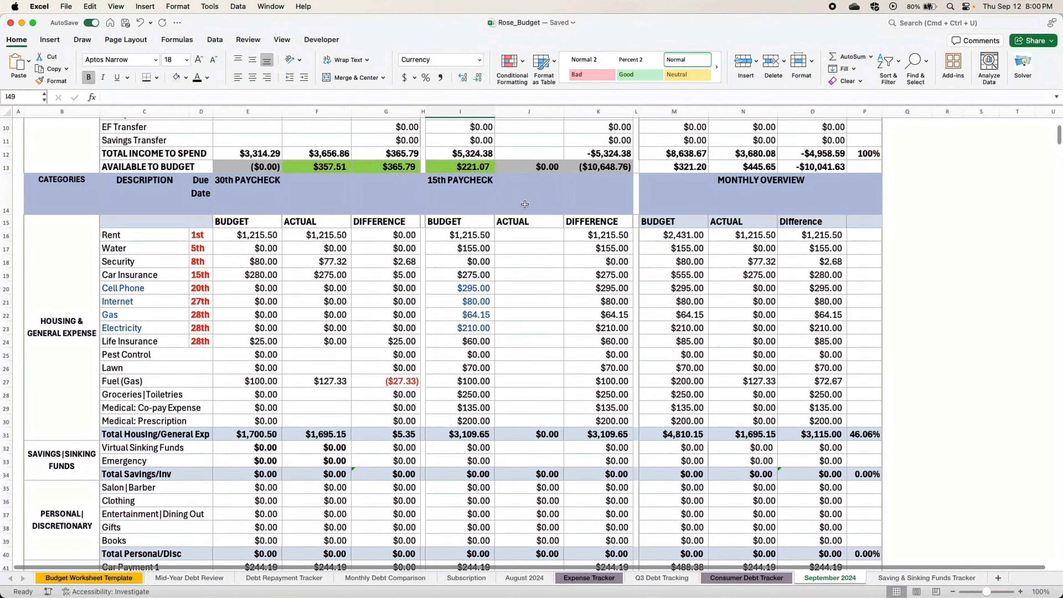
left_click(521, 336)
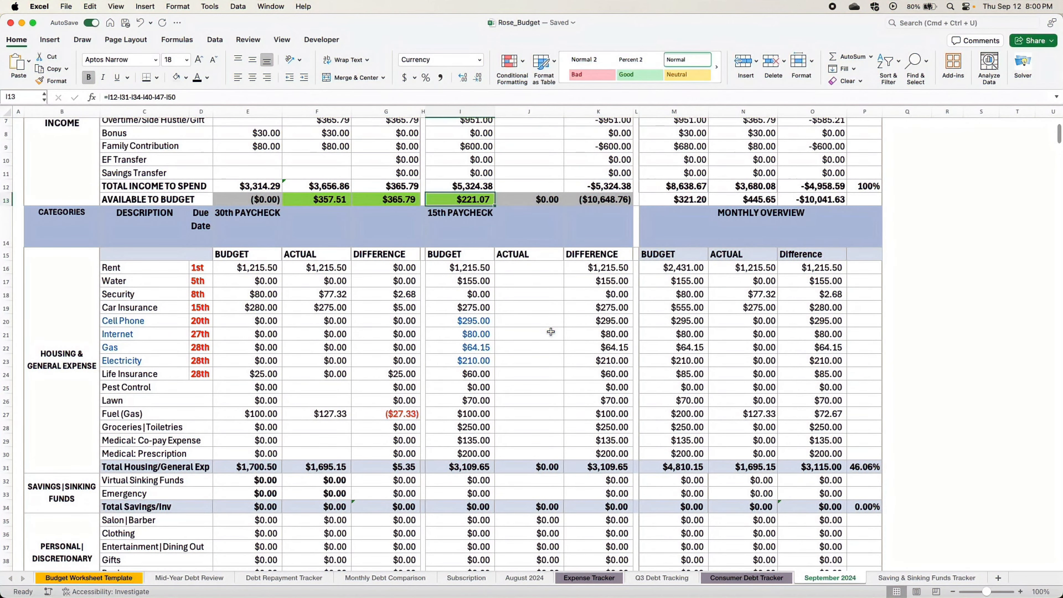
- Enter 70 as the 15th paycheck budget for Salon|Barber in the Personal|Discretionary section
scroll(551, 332, "down", 2)
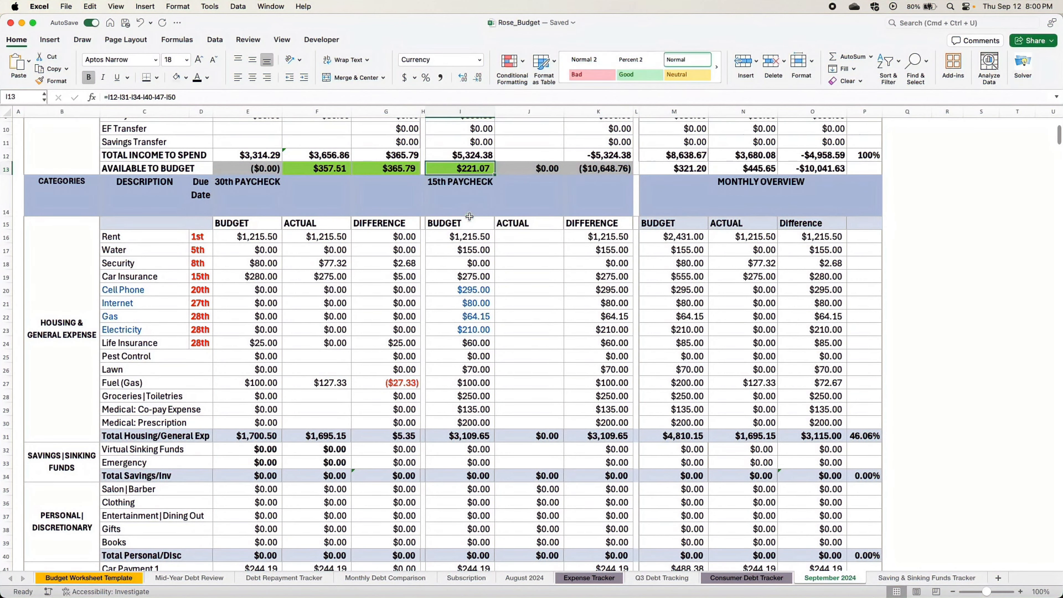
scroll(535, 370, "down", 4)
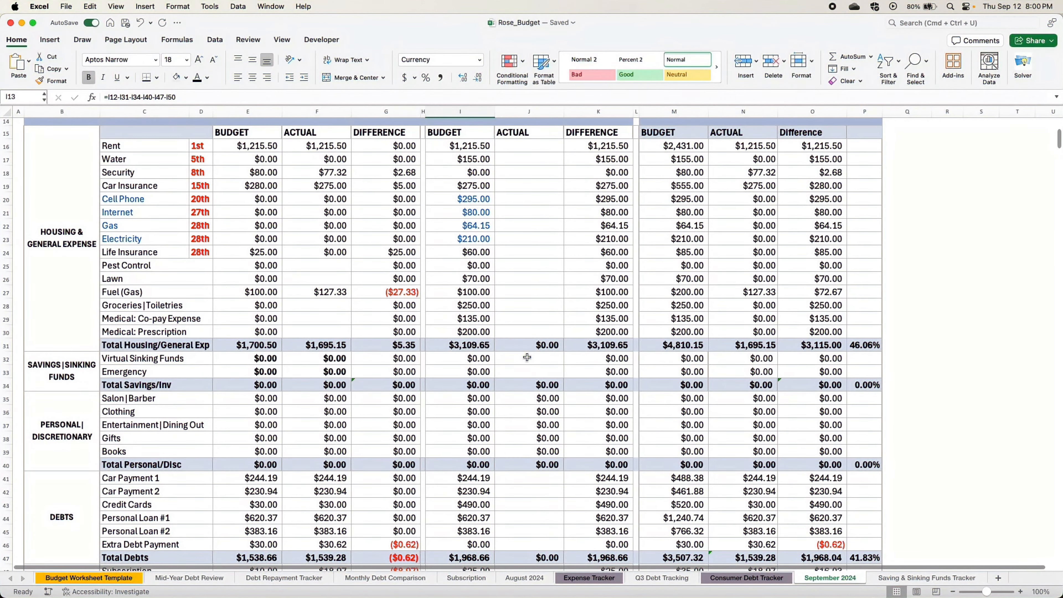
scroll(527, 358, "down", 7)
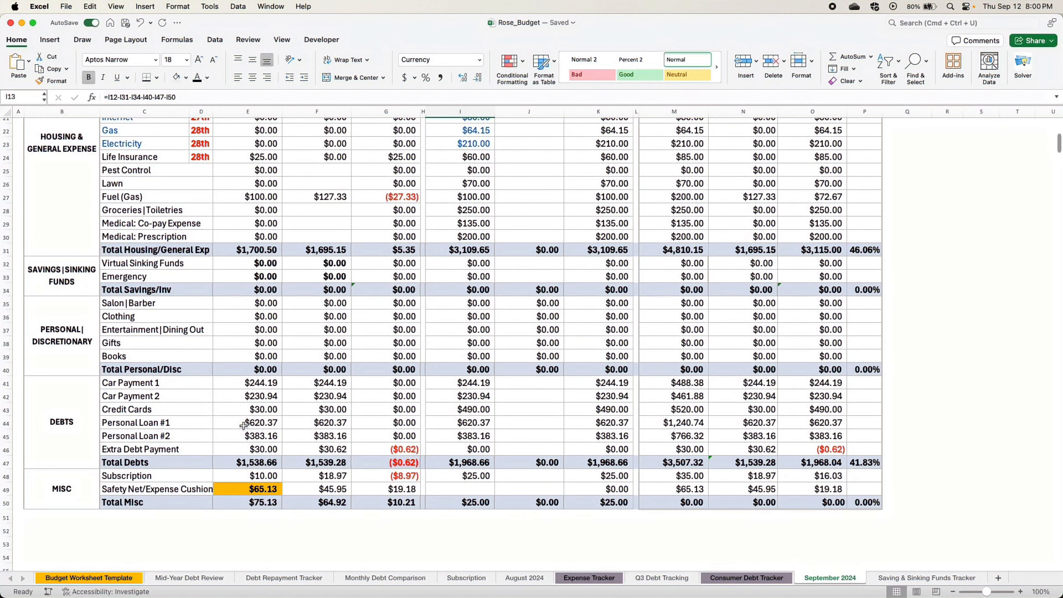
left_click(146, 302)
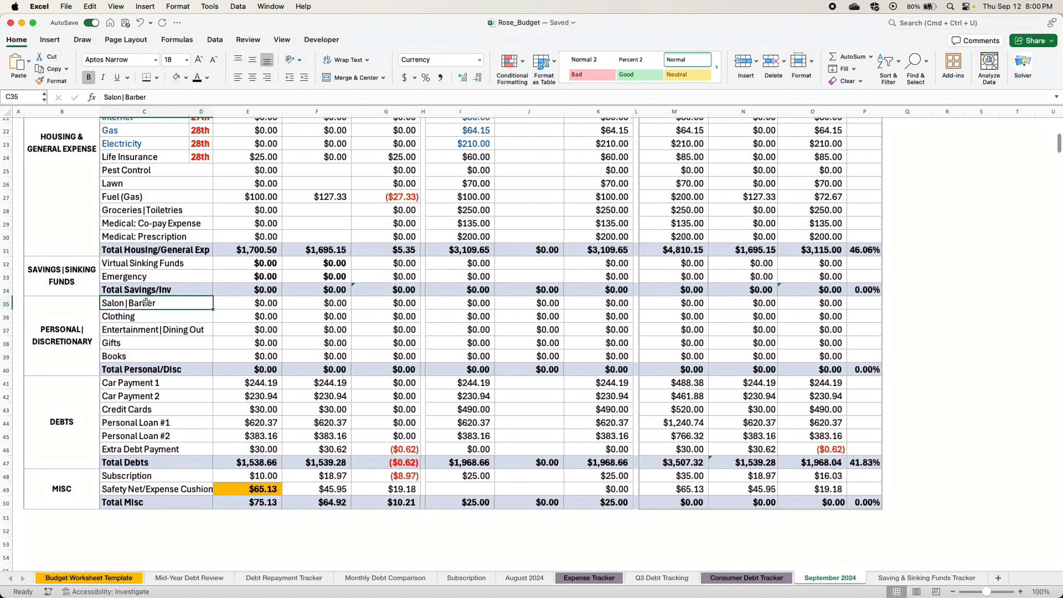
left_click(457, 302)
type("70")
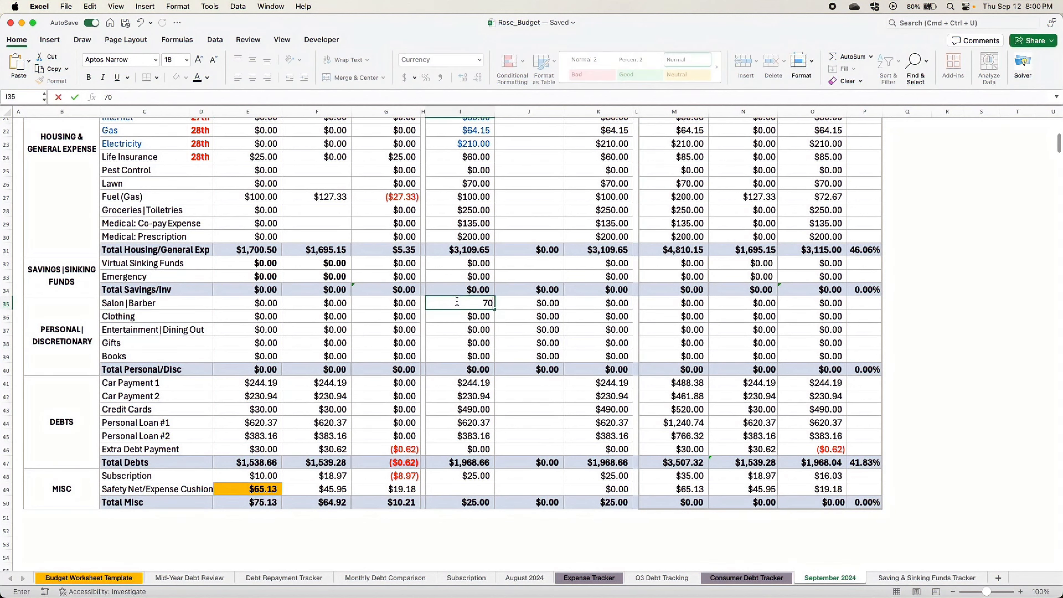
left_click(515, 344)
left_click(439, 304)
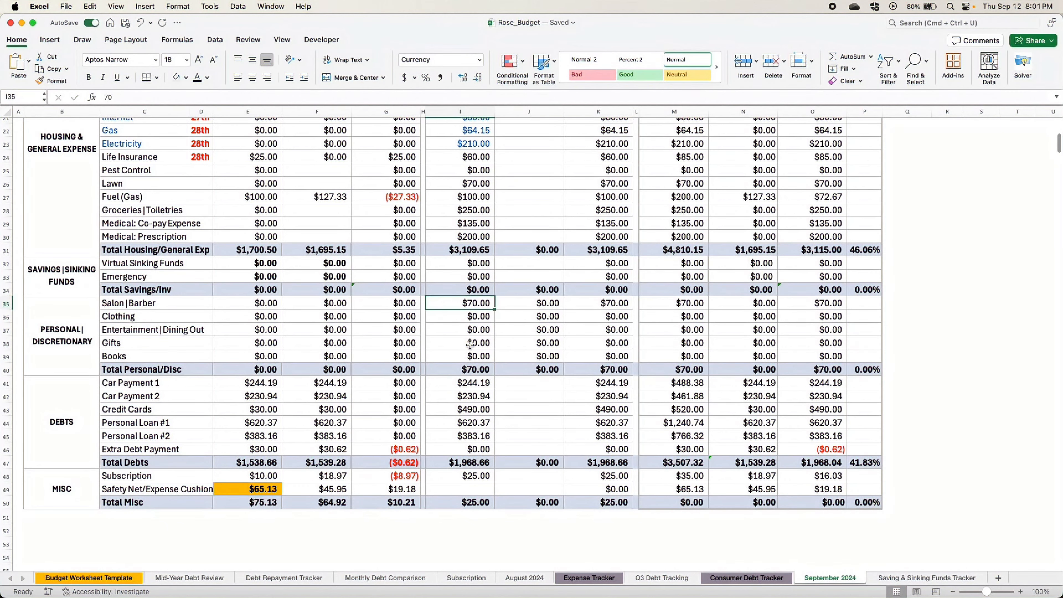
- Review the 15th paycheck budget entries for subscription, salon, savings and each housing and general expense from Water through Medical: Prescription
left_click(440, 476)
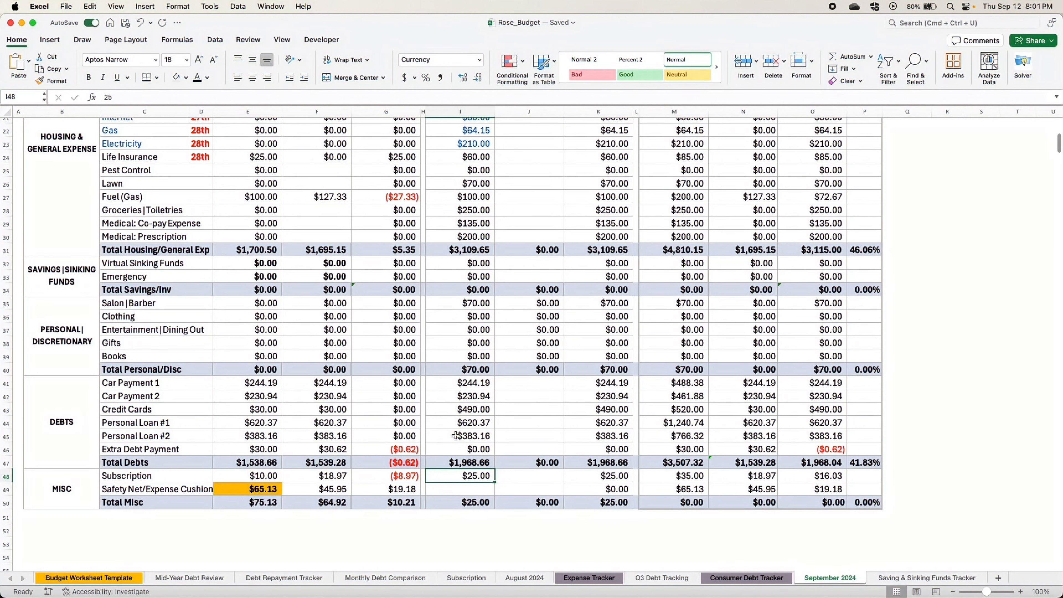
left_click(461, 303)
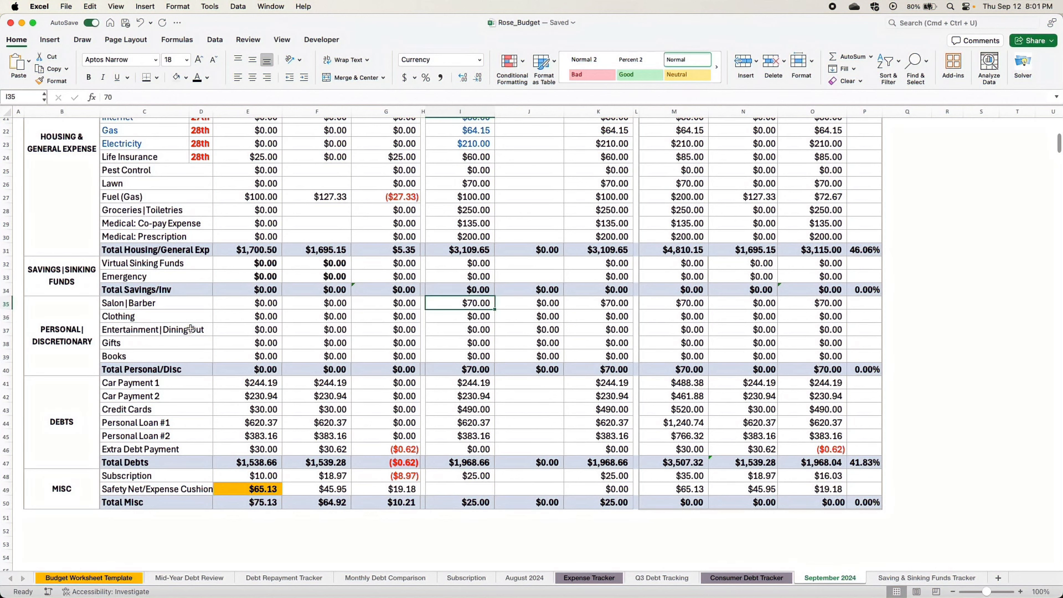
left_click(205, 301)
left_click(436, 278)
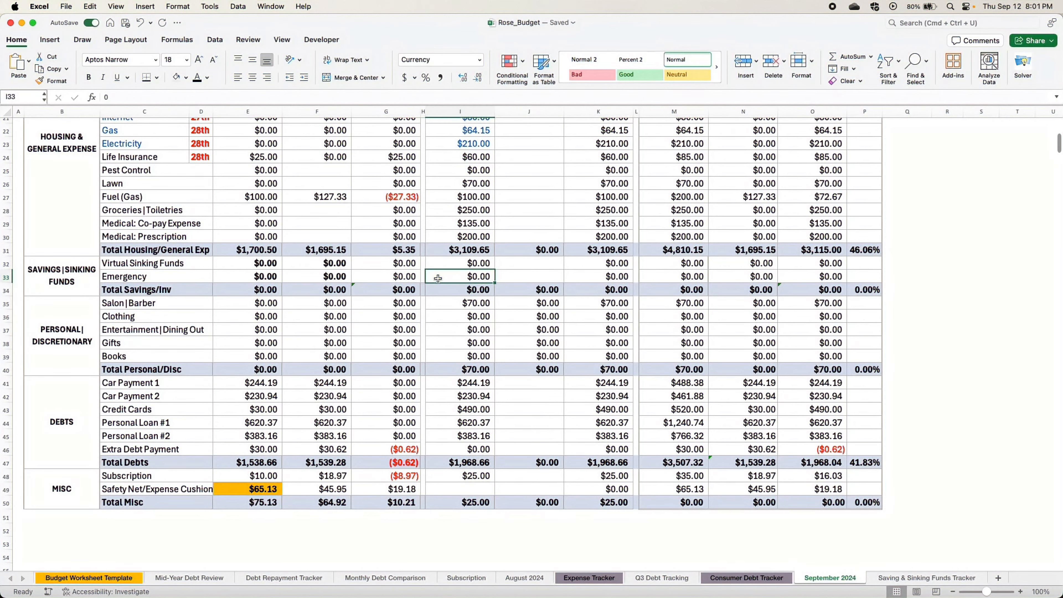
left_click(436, 264)
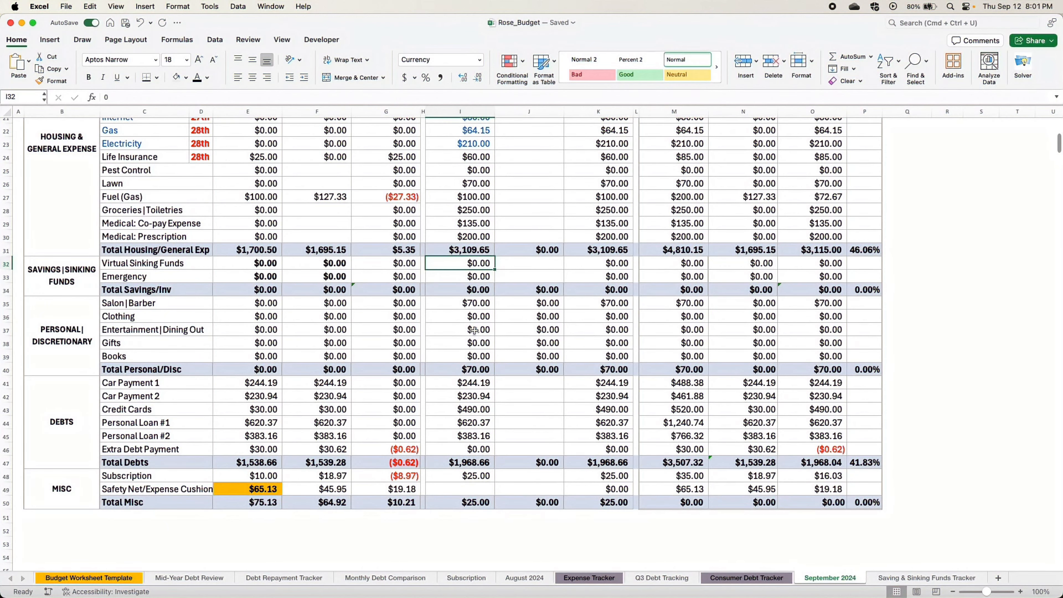
scroll(477, 332, "up", 2)
scroll(476, 332, "up", 7)
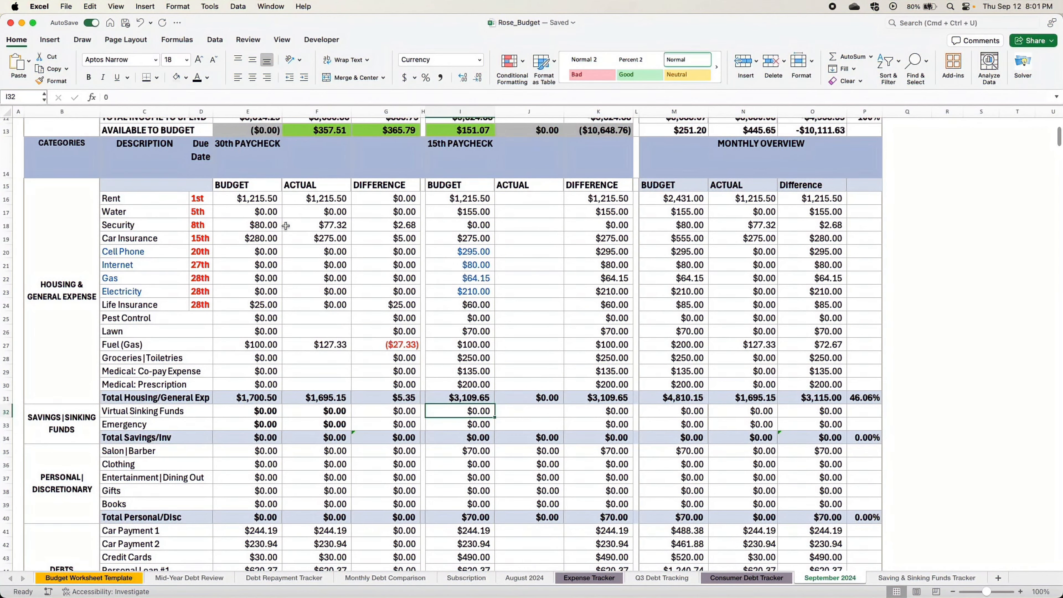
left_click(486, 216)
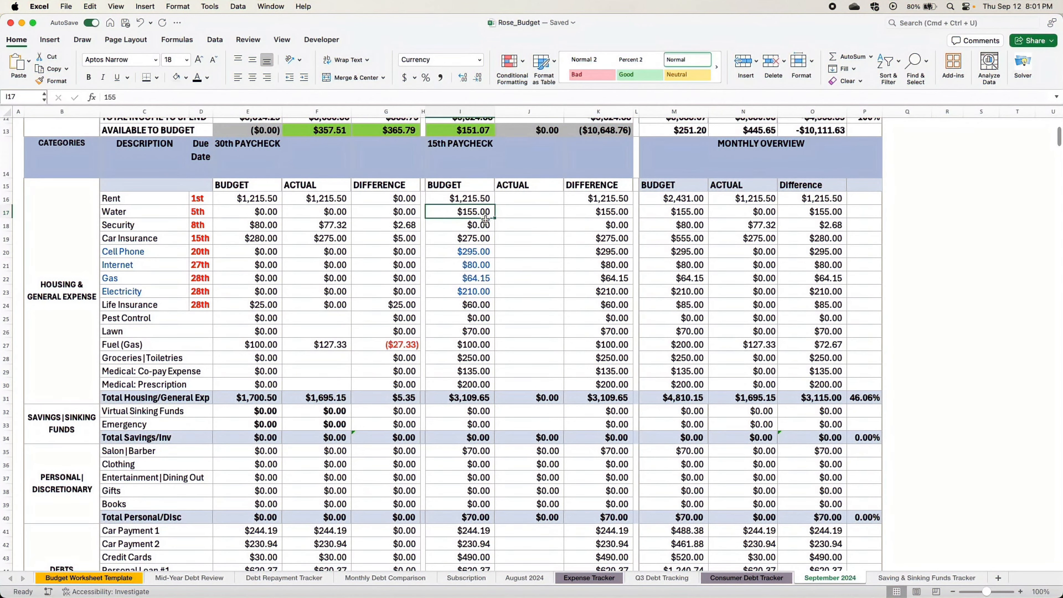
left_click(485, 219)
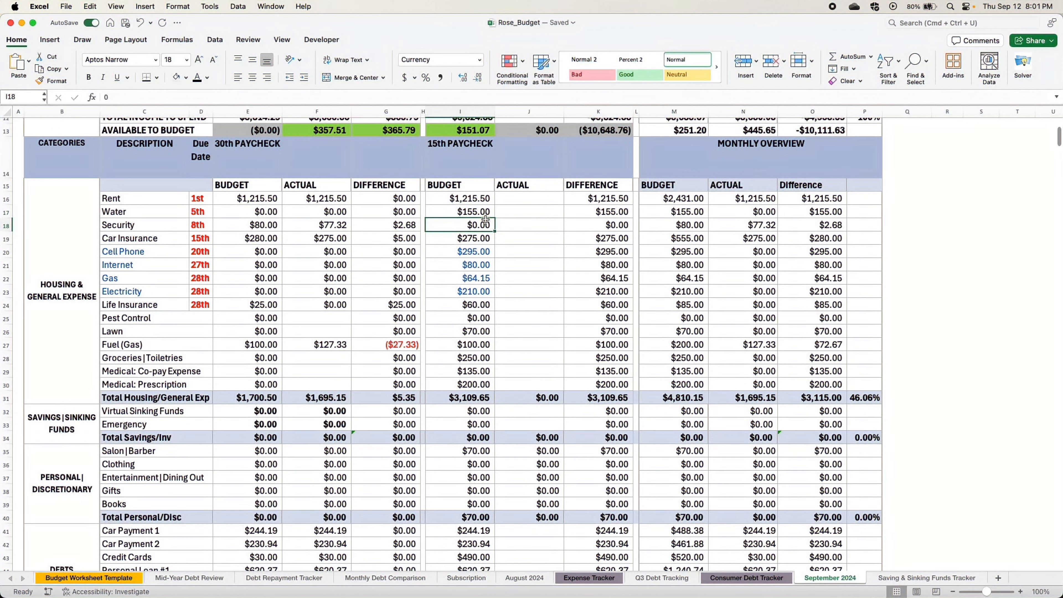
key("Down")
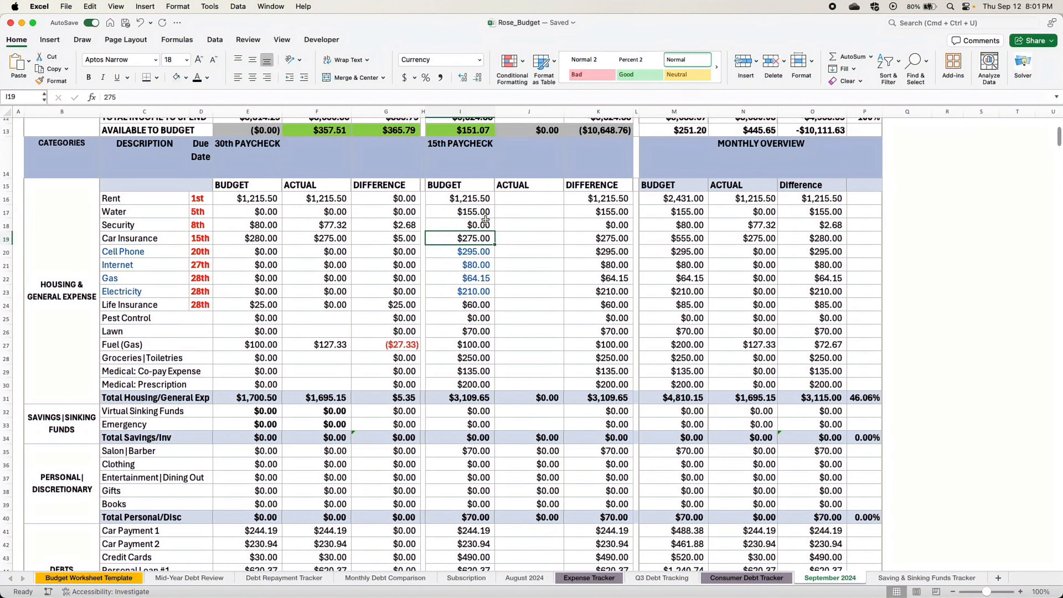
key("Down")
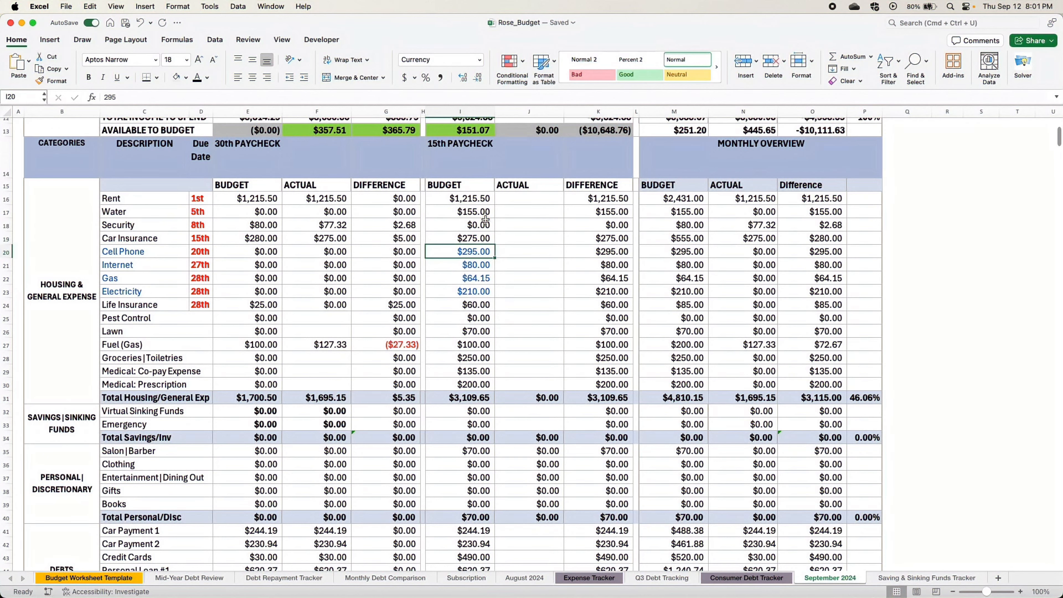
key("Down")
key("Down")
key("Down")
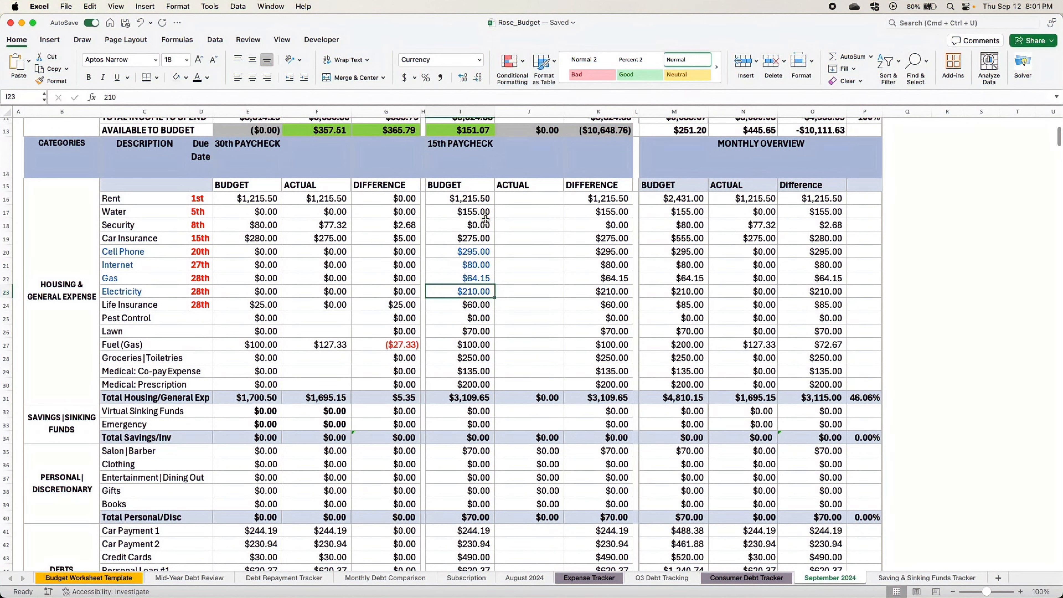
key("Down")
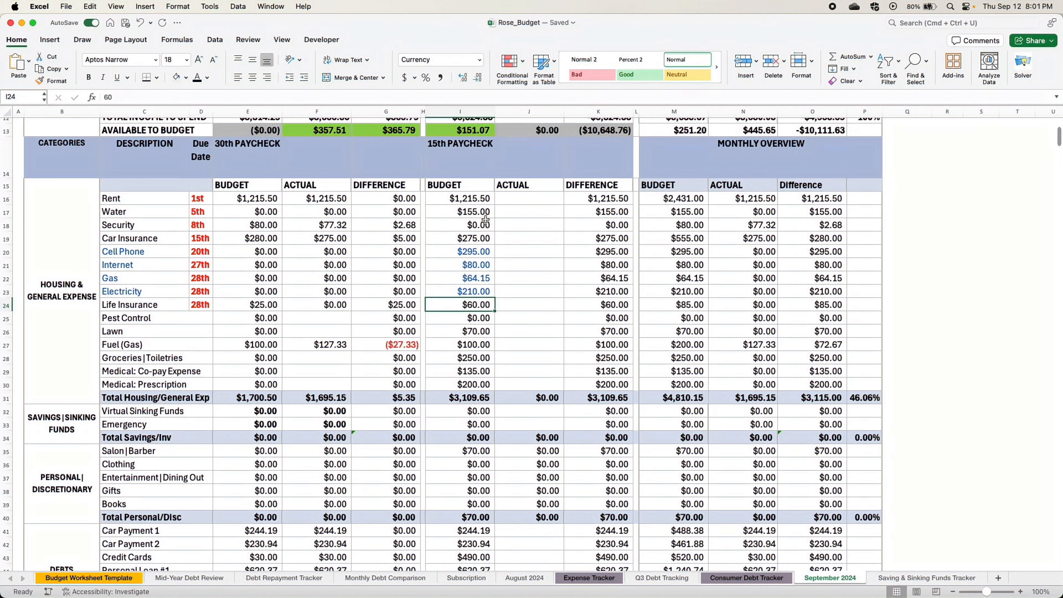
key("Down")
key("Down")
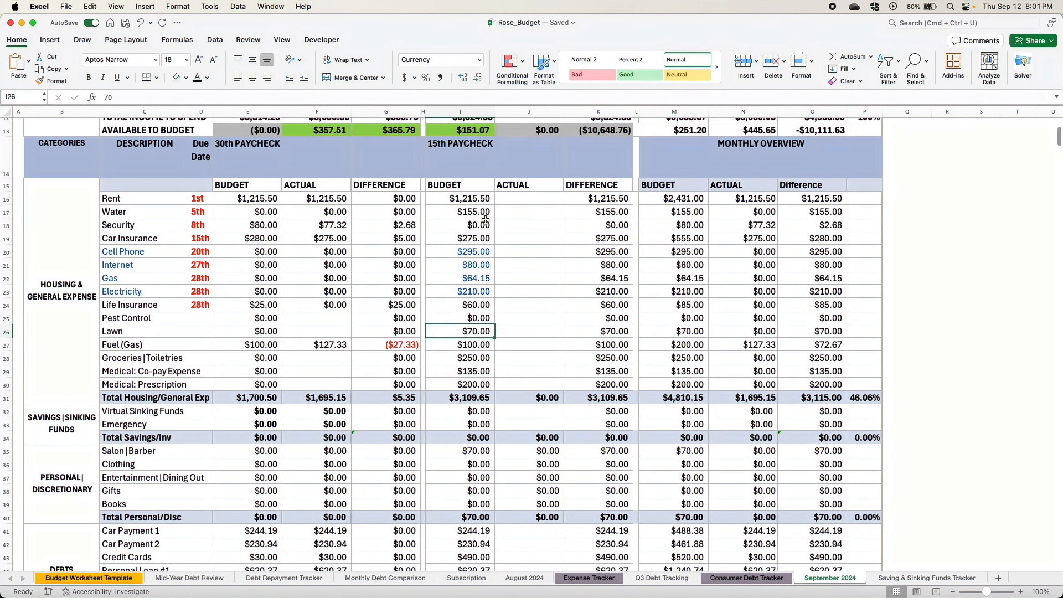
key("Down")
key("Down")
key("Down")
key("Down")
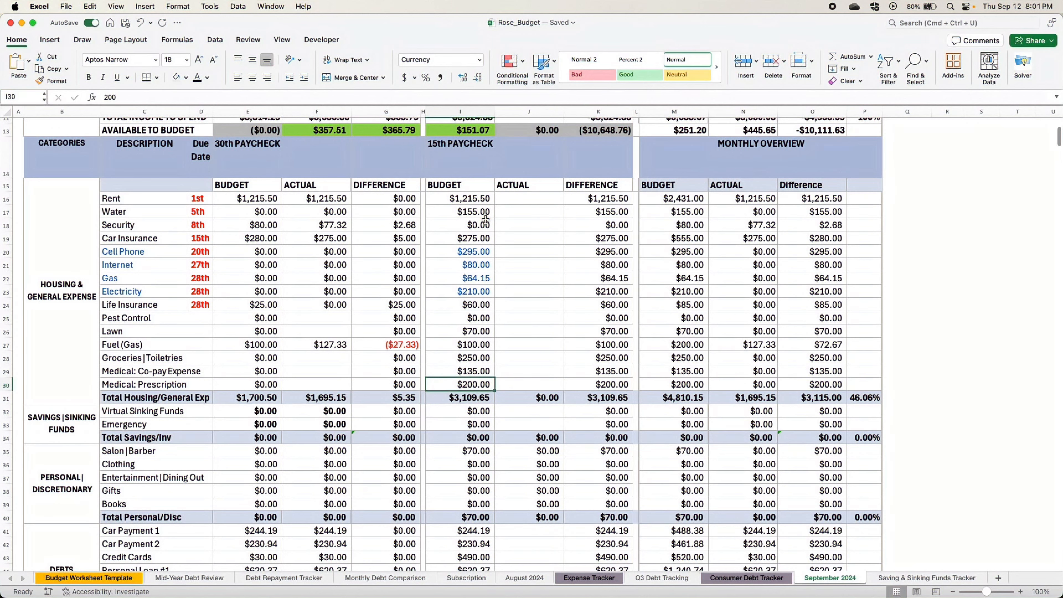
- Enter 151.07 as the 15th paycheck budget for Safety Net/Expense Cushion in the Misc section
scroll(489, 343, "up", 5)
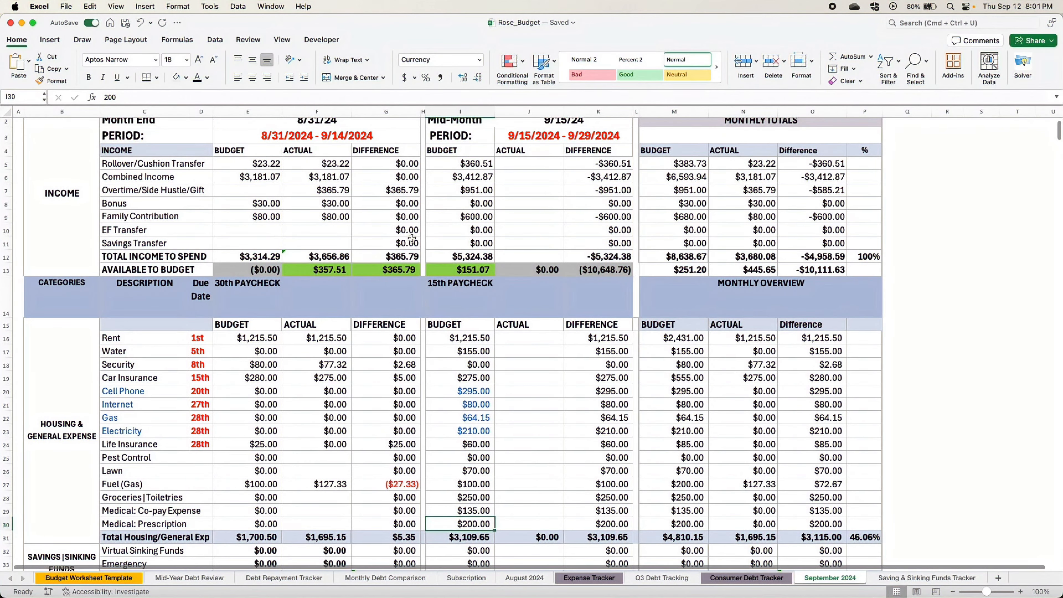
scroll(483, 342, "down", 5)
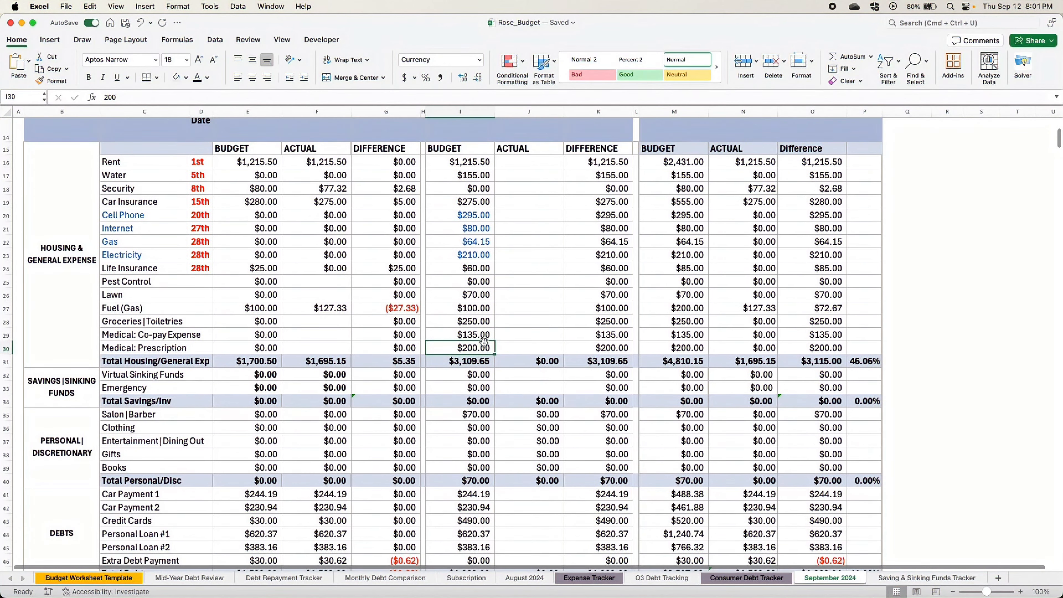
scroll(483, 341, "down", 7)
left_click(464, 361)
type("151")
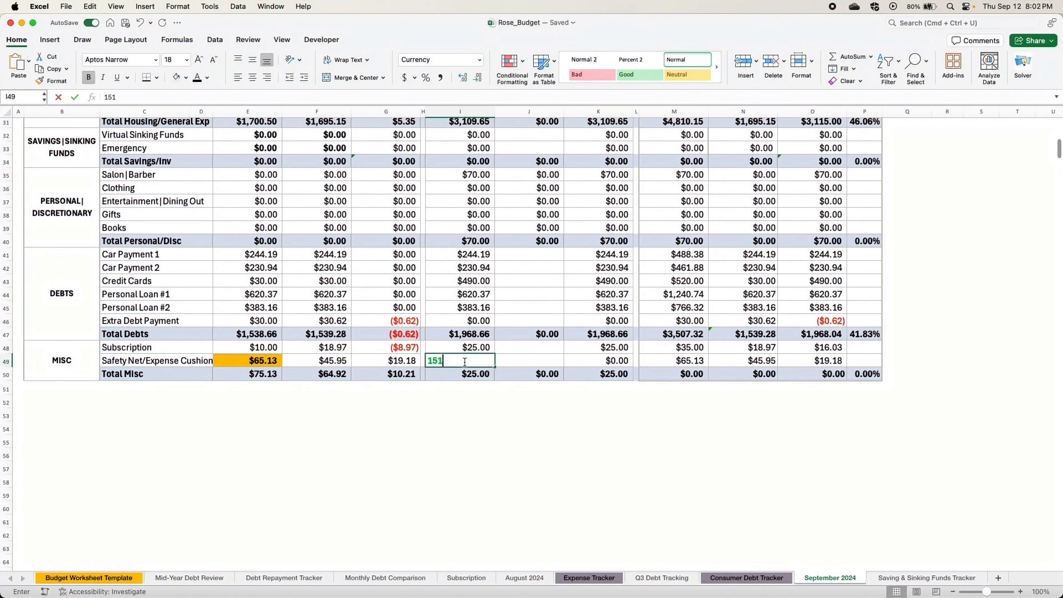
type(".07")
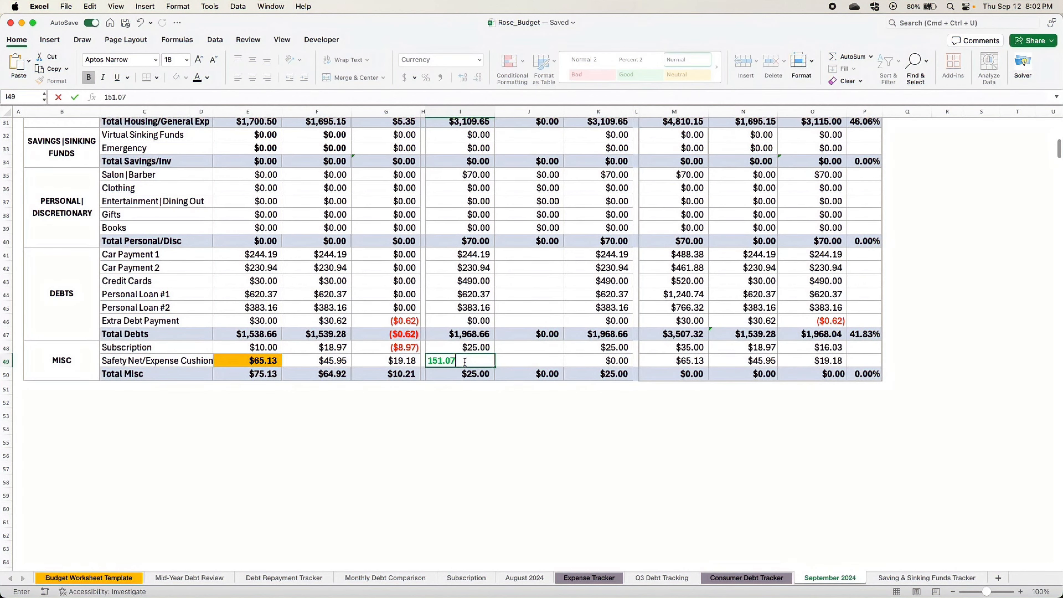
key("Return")
- Check the 15th paycheck's Available to Budget amount and look over the completed budget from income to Misc
scroll(499, 256, "up", 10)
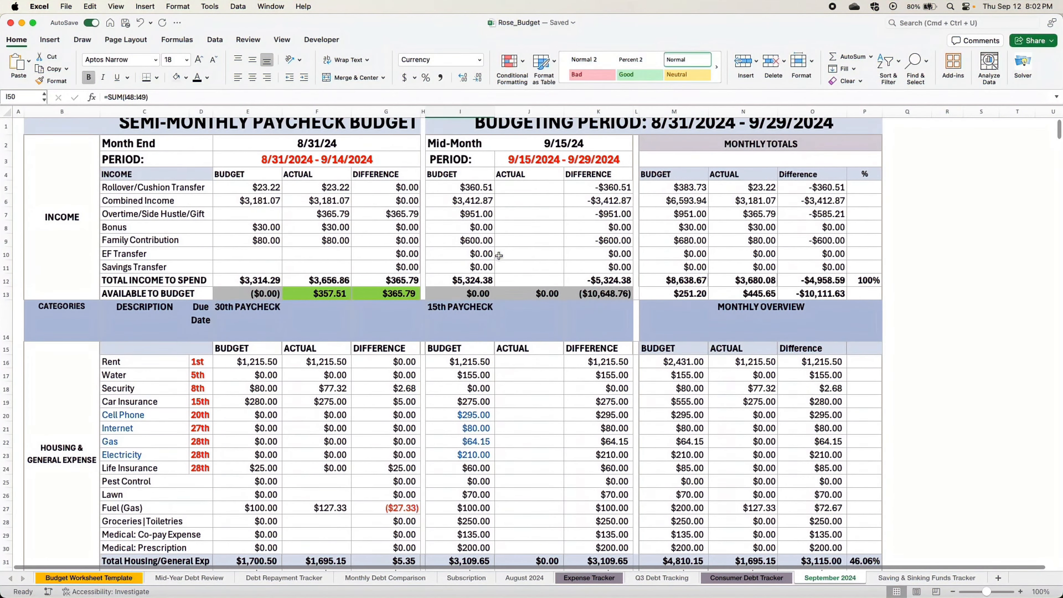
left_click(456, 295)
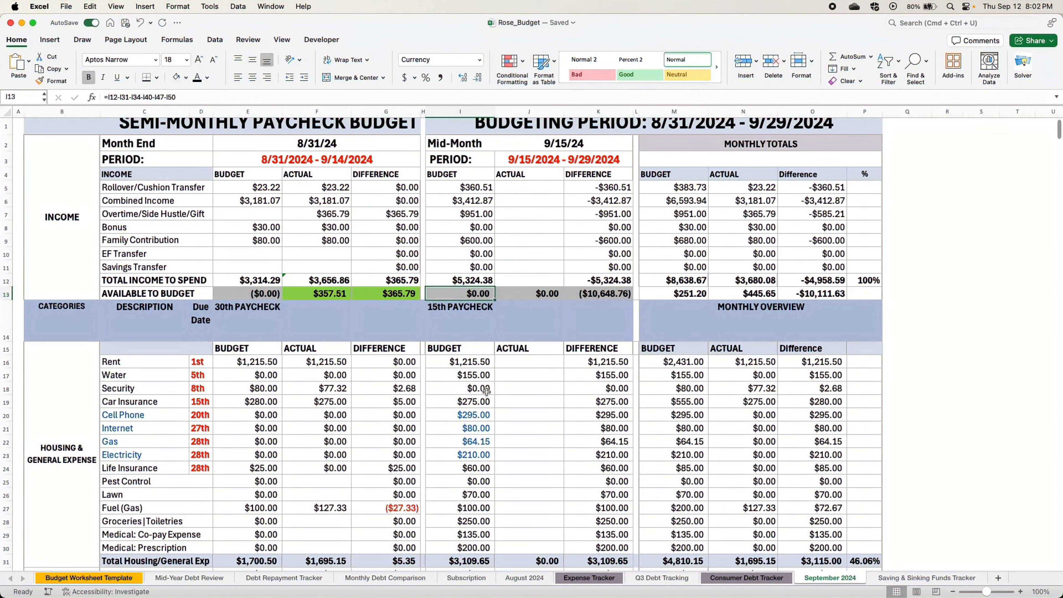
scroll(486, 391, "down", 11)
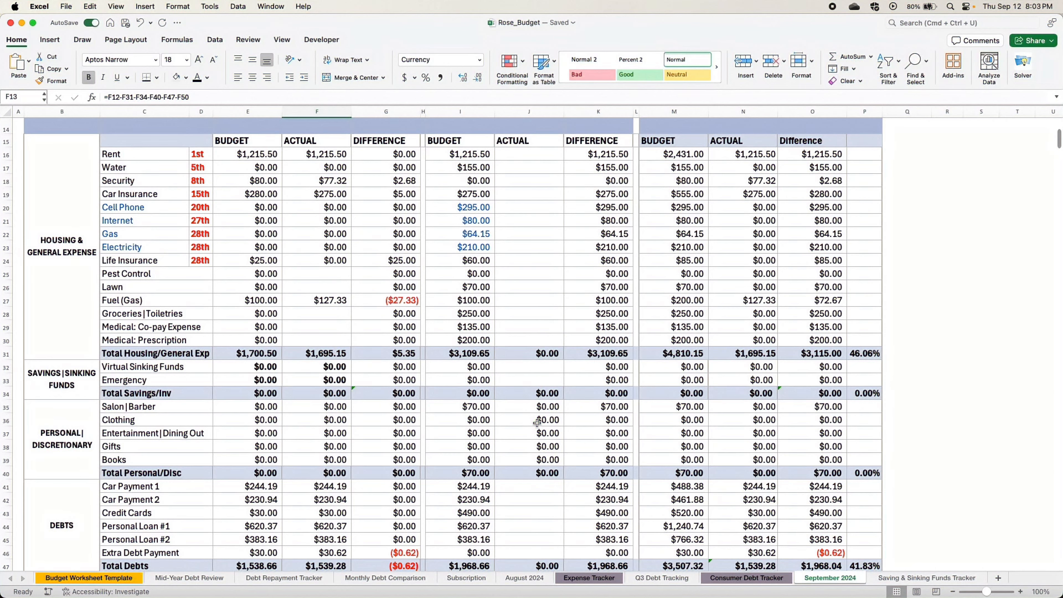
scroll(573, 310, "down", 3)
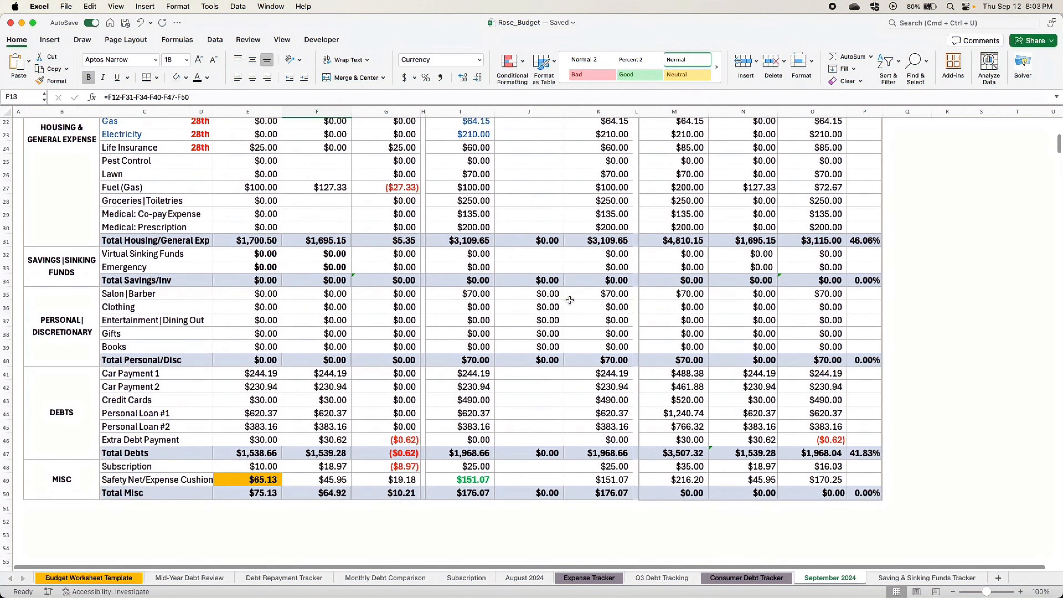
scroll(573, 311, "up", 7)
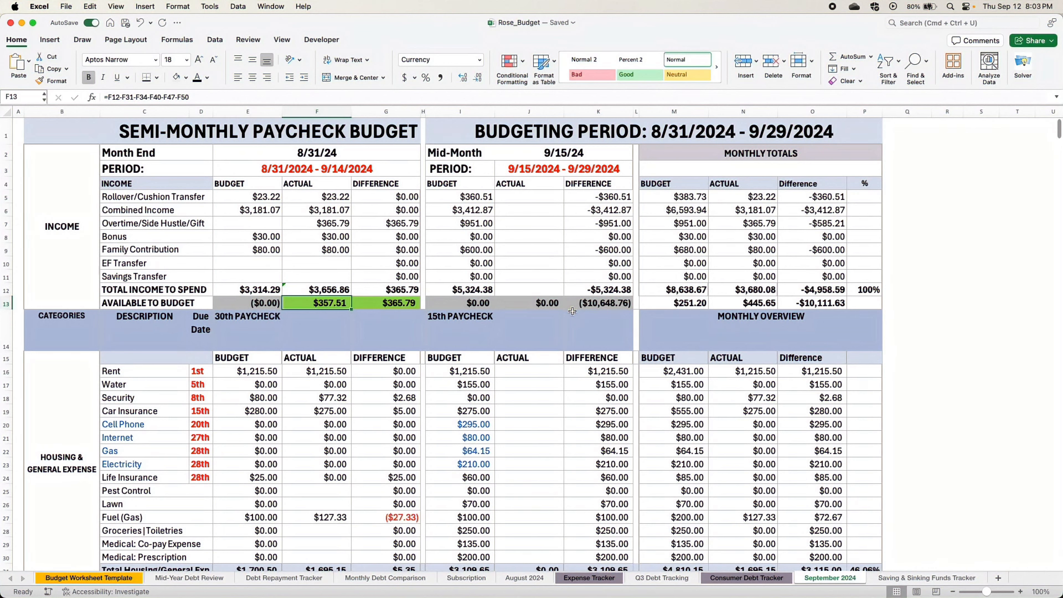